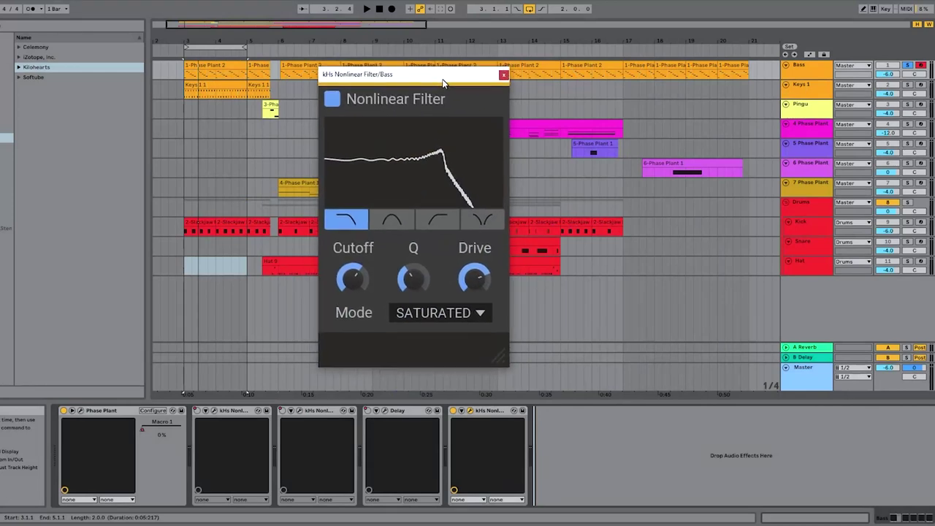
- Position the Nonlinear Filter window, glance at the Bass Phase Plant synth, and keep SATURATED mode
left_click_drag(443, 83, 437, 85)
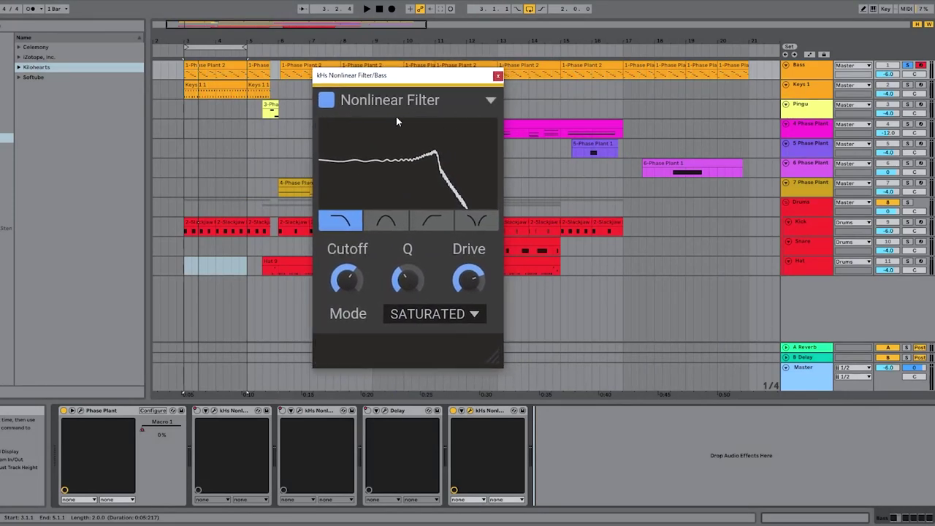
mouse_move(411, 81)
left_mouse_down()
mouse_move(431, 88)
mouse_move(417, 73)
mouse_move(424, 77)
left_mouse_up()
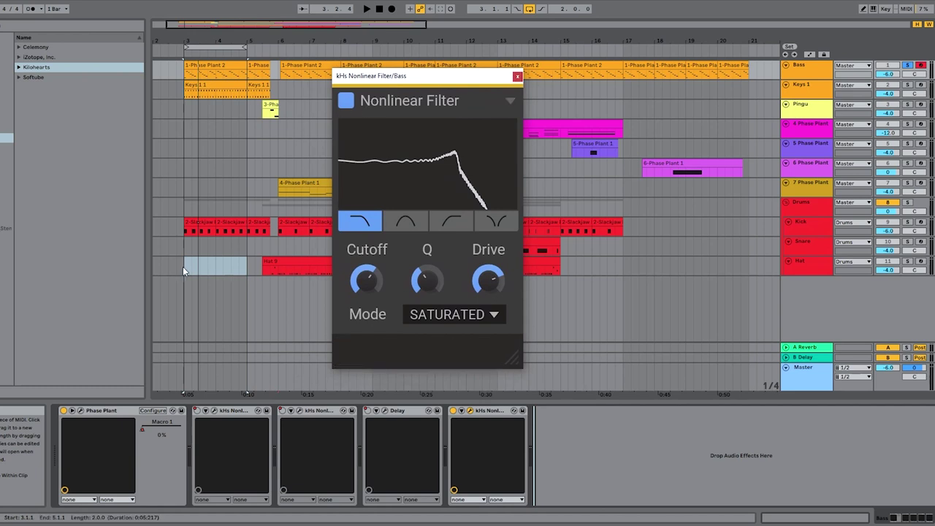
left_click(81, 411)
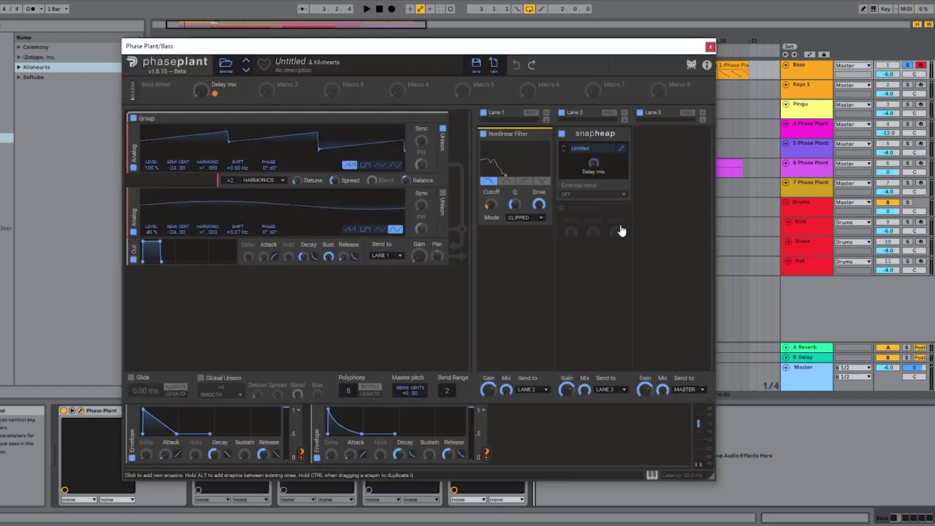
left_click(709, 48)
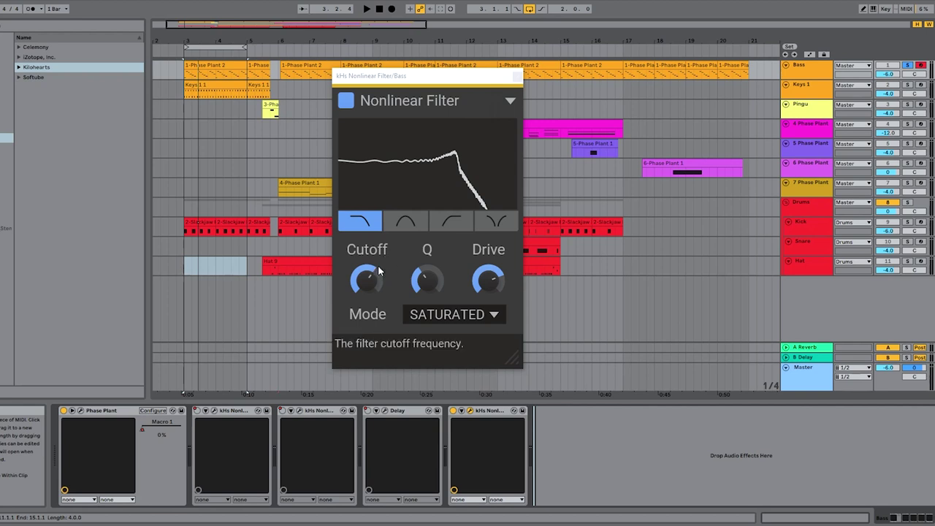
left_click(494, 316)
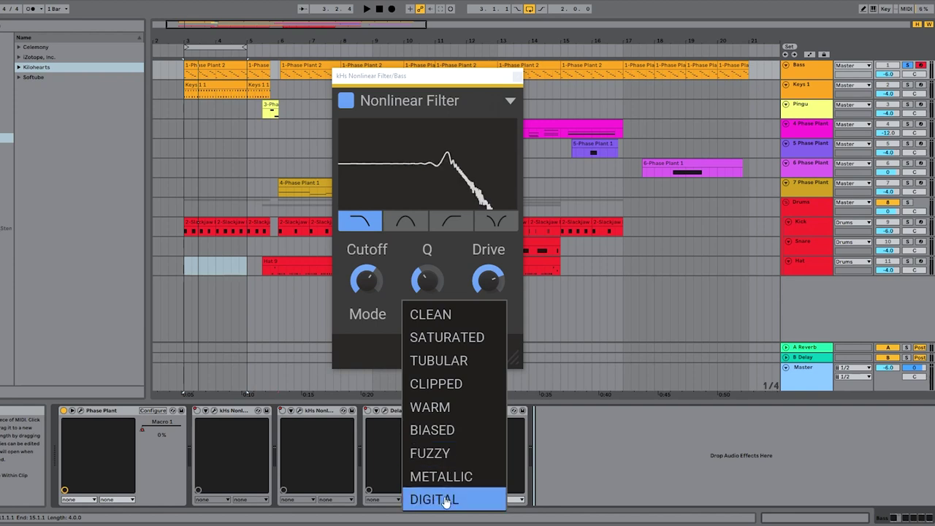
left_click(462, 252)
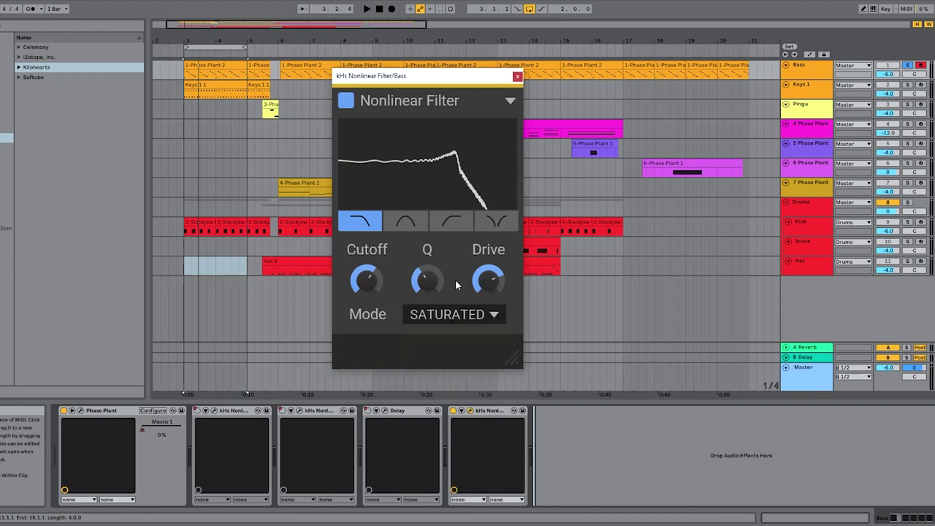
- With the Bass track playing, raise Q to about 10.3 and lower cutoff to about 290 Hz
mouse_move(427, 288)
left_click(810, 73)
key("space")
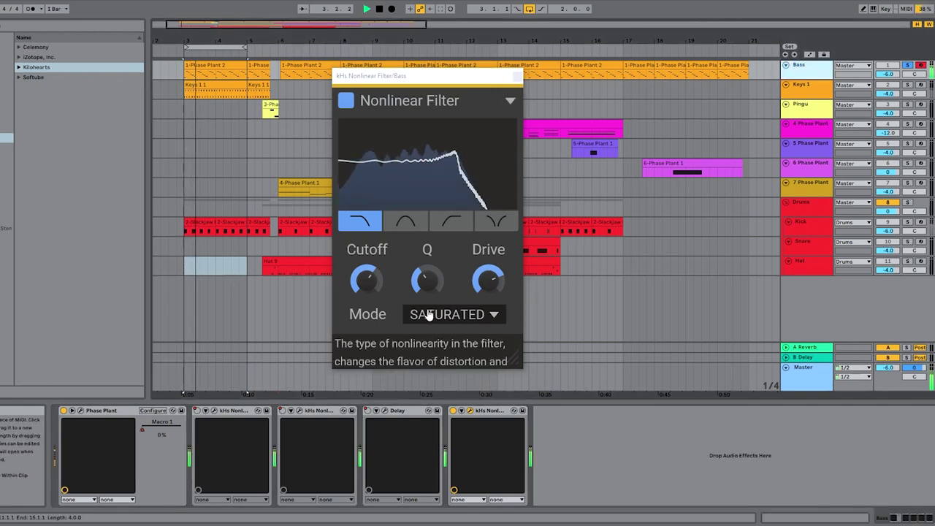
left_click(427, 280)
left_click_drag(426, 280, 427, 238)
mouse_move(366, 286)
left_mouse_down()
mouse_move(366, 326)
mouse_move(366, 278)
left_mouse_up()
- Switch the filter to TUBULAR mode with drive near 77%, cutoff pulled down and Q raised
left_click(494, 316)
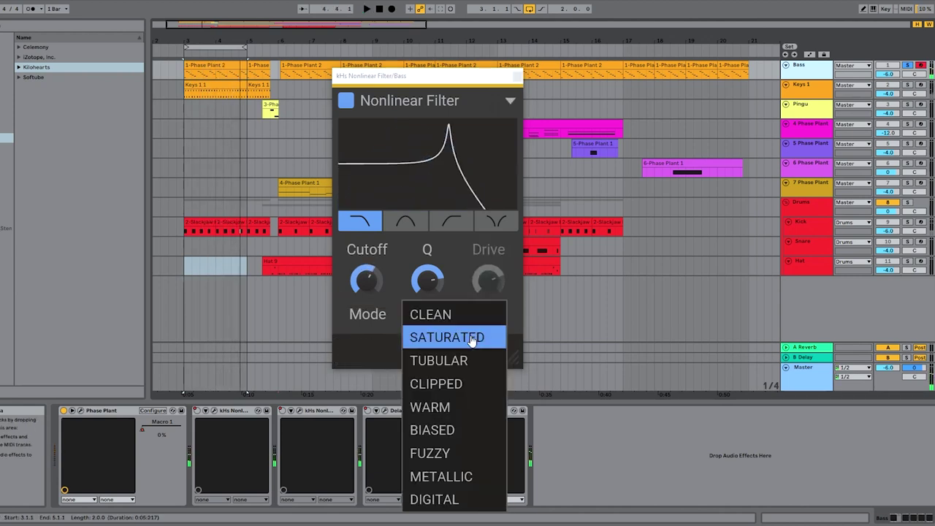
left_click(450, 359)
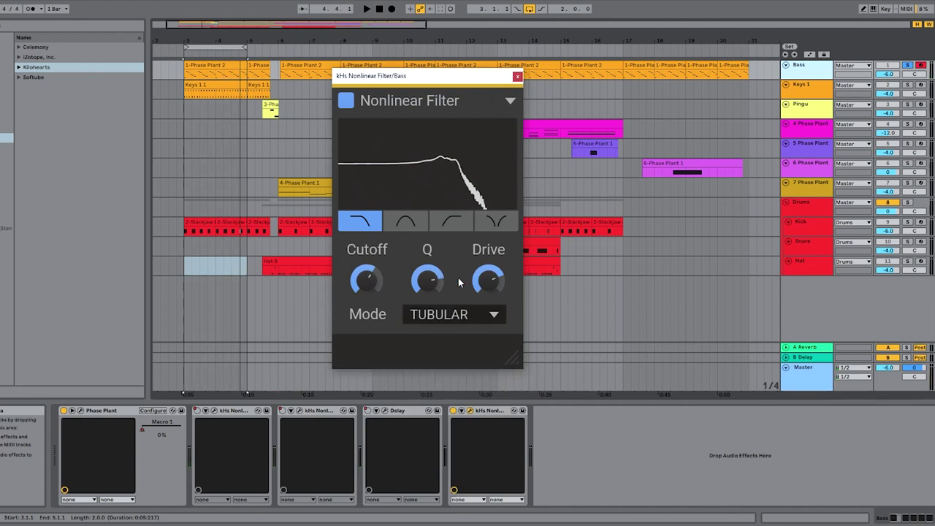
left_click_drag(494, 288, 495, 283)
key("space")
left_click_drag(366, 281, 366, 298)
left_click_drag(428, 280, 427, 246)
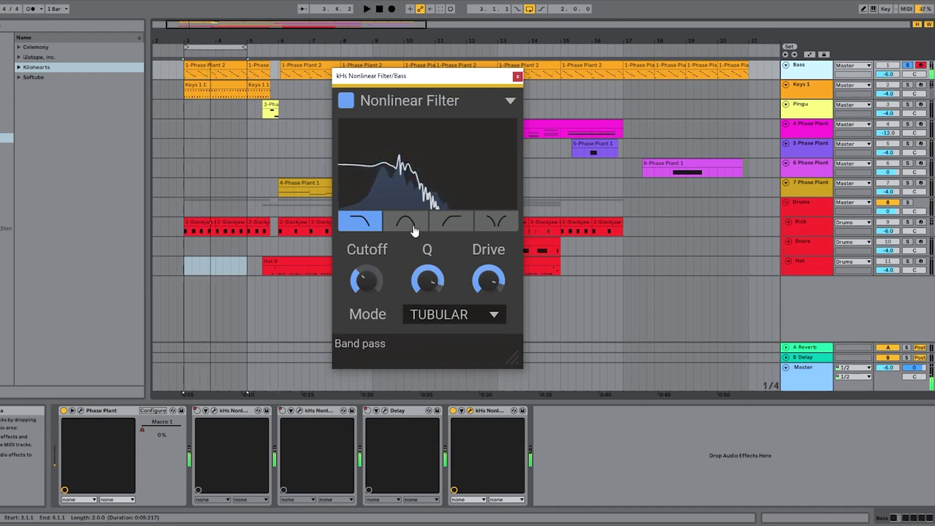
- Try the band-pass type, sweeping its cutoff up to about 669 Hz during playback
left_click(409, 226)
key("space")
left_click_drag(368, 283, 367, 252)
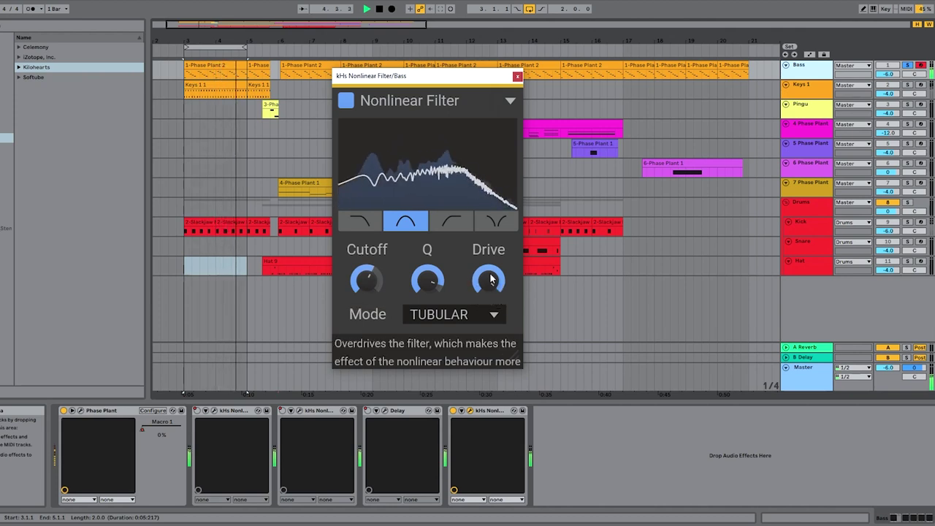
key("space")
- Switch to notch, push drive to 100% and lower the cutoff to about 116 Hz
left_click(496, 220)
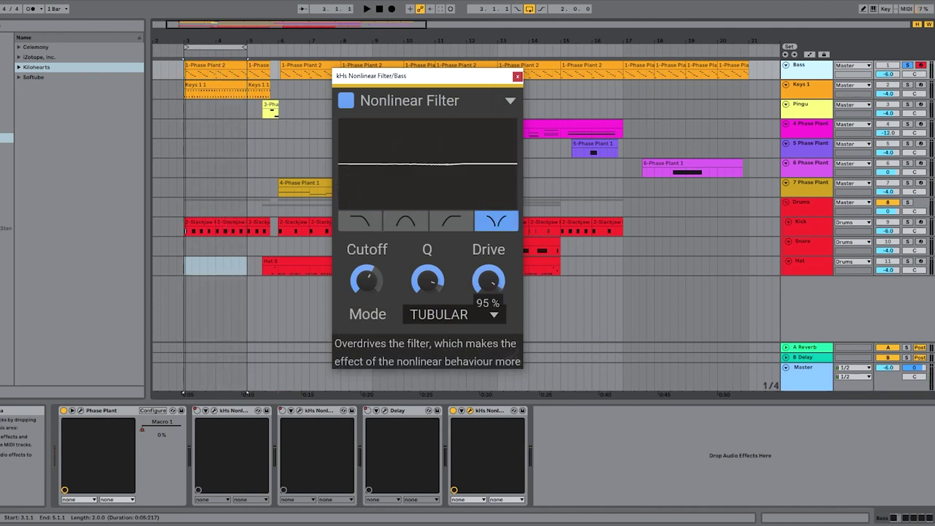
key("space")
left_click_drag(484, 285, 484, 278)
left_click_drag(366, 280, 366, 305)
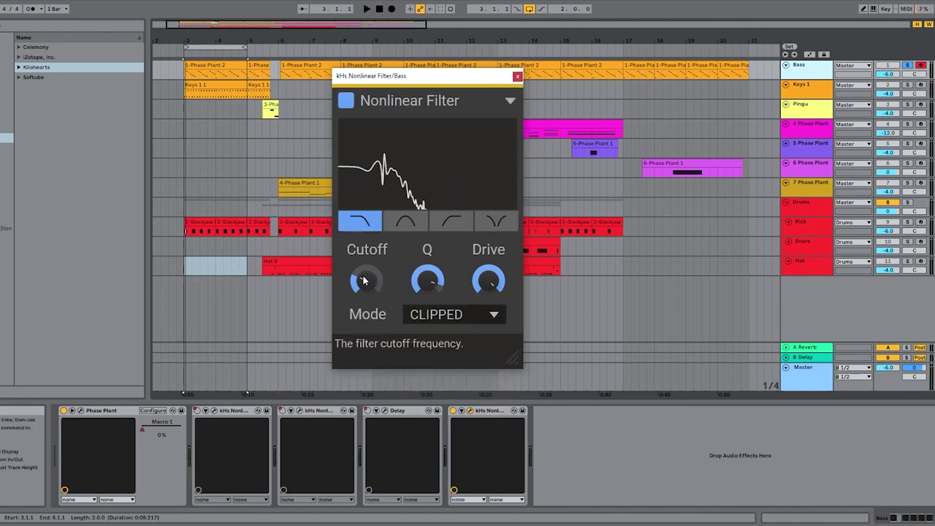
- While playing, sweep the low-pass cutoff through 162 and 178 Hz, max Q at 24, then cutoff to about 814 Hz
key("space")
mouse_move(365, 282)
left_mouse_down()
mouse_move(366, 260)
mouse_move(365, 291)
left_mouse_up()
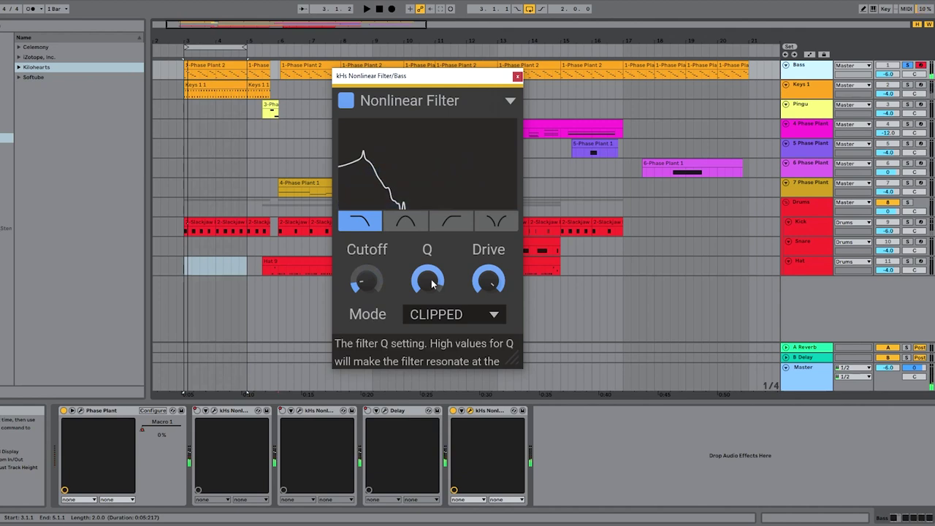
scroll(446, 314, "down", 1)
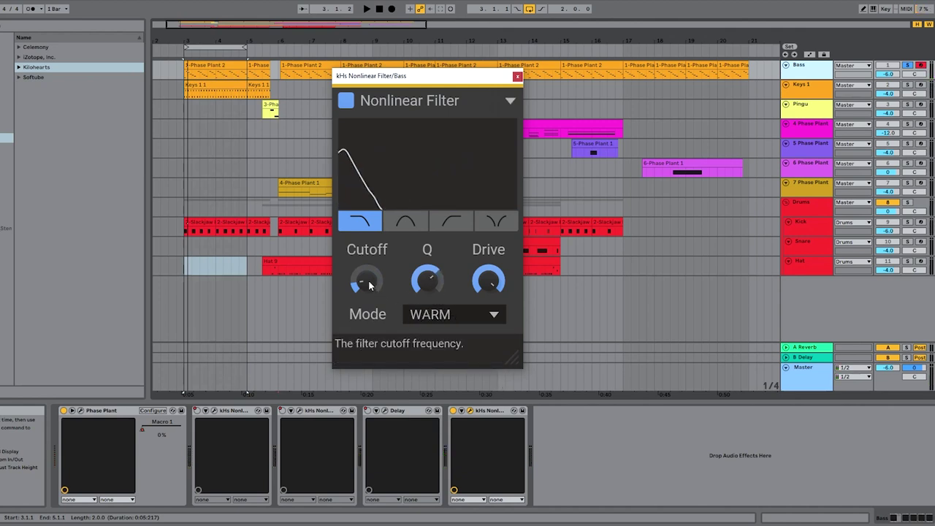
left_click_drag(365, 280, 365, 266)
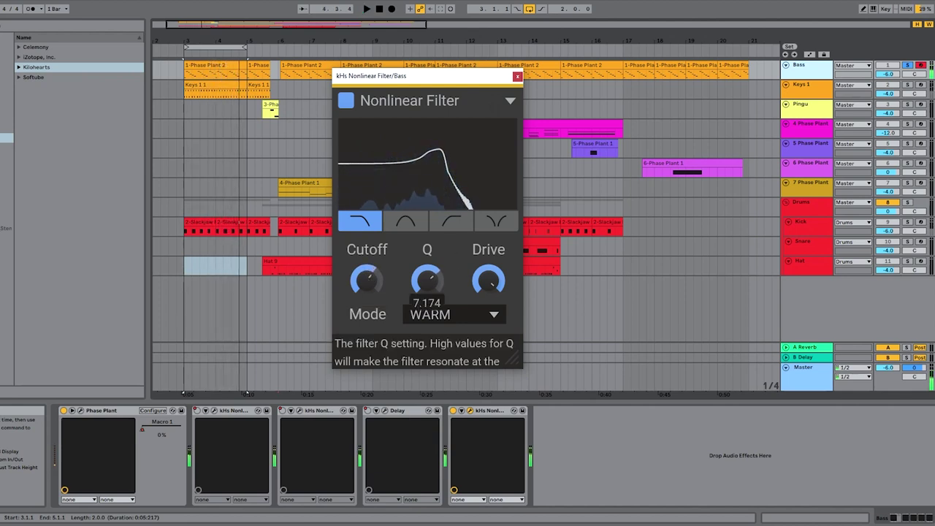
left_click_drag(427, 280, 428, 263)
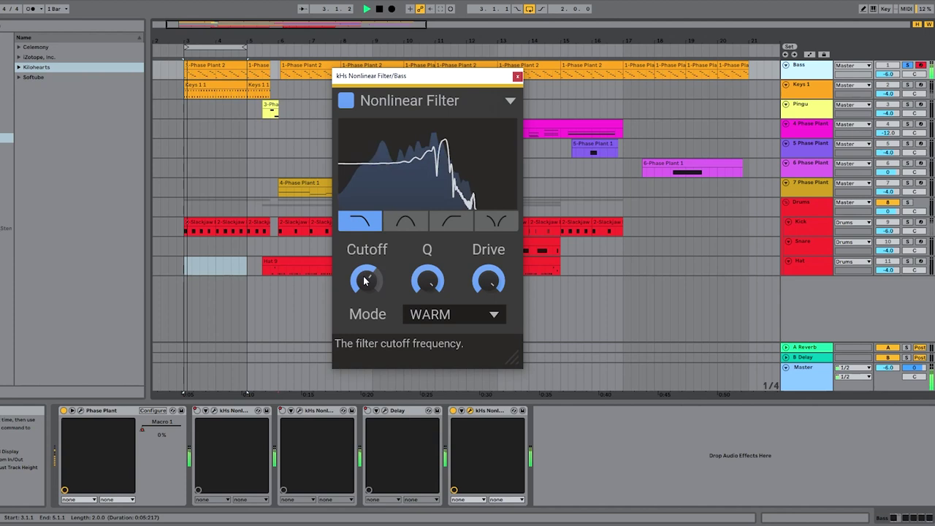
mouse_move(365, 280)
left_mouse_down()
mouse_move(365, 289)
mouse_move(365, 265)
mouse_move(366, 289)
mouse_move(366, 277)
left_mouse_up()
- During playback, raise drive to 100% and Q to about 6.6, trimming cutoff from 1.91 kHz
key("space")
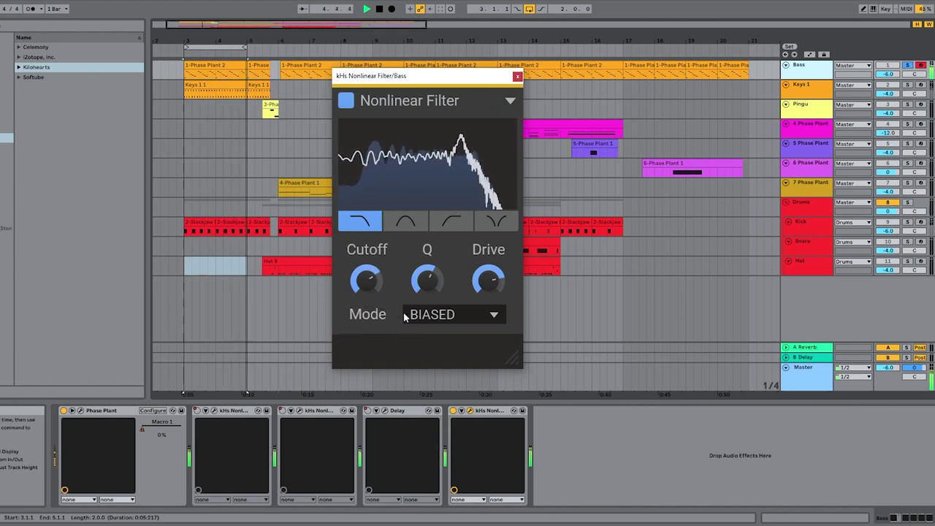
left_click_drag(488, 280, 489, 277)
left_click_drag(428, 280, 427, 276)
mouse_move(366, 280)
left_mouse_down()
mouse_move(365, 290)
mouse_move(365, 281)
left_mouse_up()
- Try FUZZY mode, adjusting drive to about 56%, Q to about 4.5 and cutoff to about 976 Hz
left_click(452, 221)
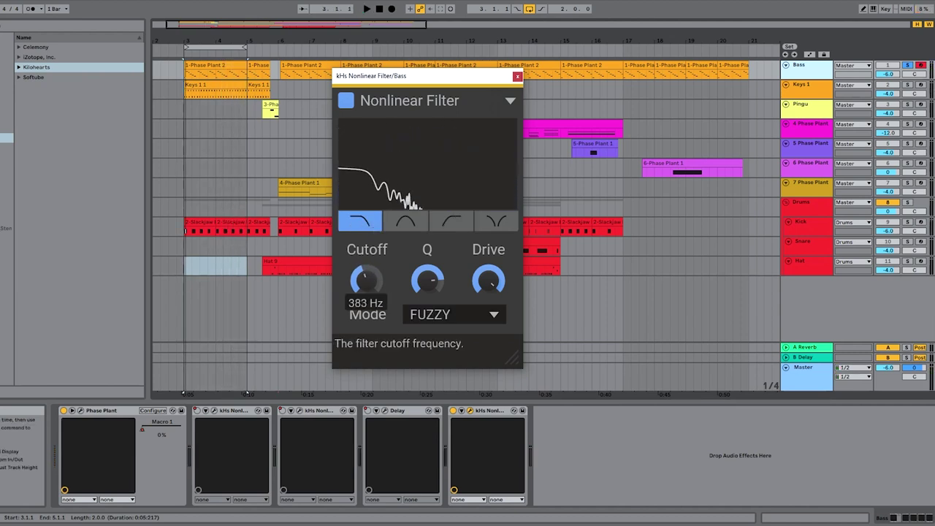
key("space")
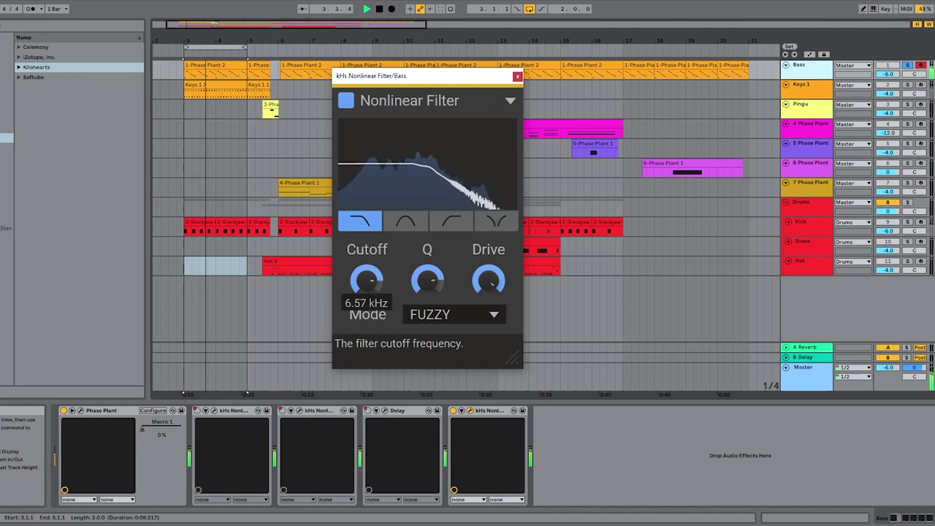
left_click_drag(366, 280, 366, 291)
mouse_move(437, 283)
left_mouse_down()
mouse_move(437, 322)
mouse_move(437, 299)
left_mouse_up()
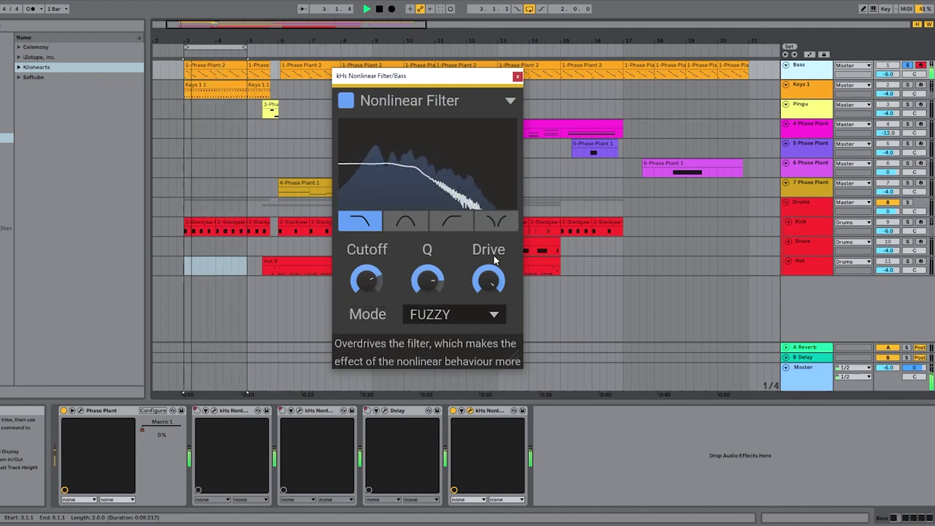
left_click_drag(488, 280, 488, 293)
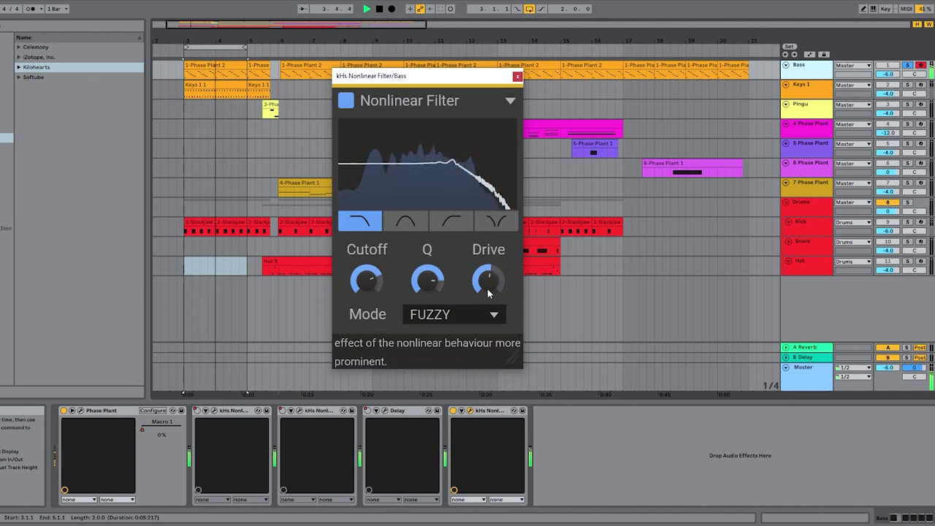
mouse_move(427, 281)
left_mouse_down()
mouse_move(427, 270)
mouse_move(428, 287)
left_mouse_up()
mouse_move(366, 281)
left_mouse_down()
mouse_move(366, 299)
mouse_move(375, 295)
mouse_move(366, 265)
left_mouse_up()
- Stop playback and set the cutoff to about 3.62 kHz with drive at 54%
key("space")
key("space")
left_click_drag(428, 279, 428, 270)
left_click_drag(488, 280, 488, 272)
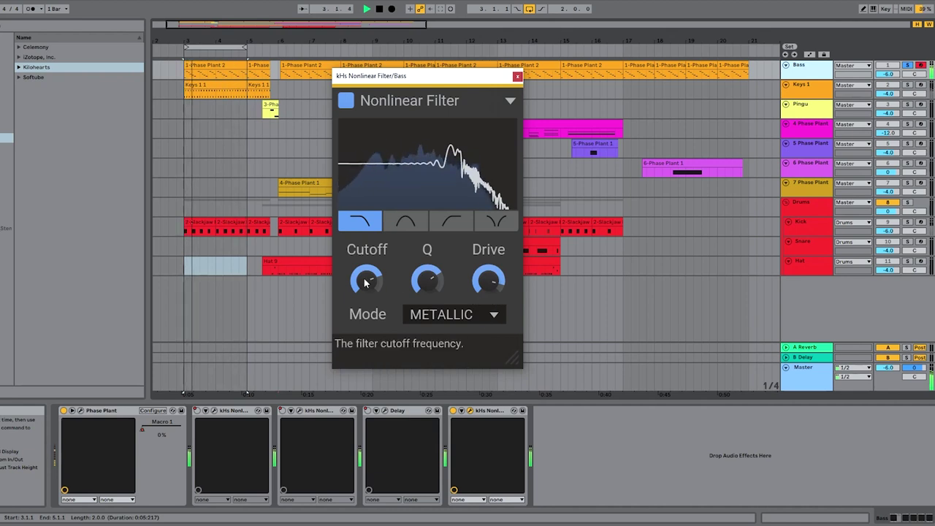
- Set drive to 78%, switch to notch with Q about 5.8, and sweep the notch to about 1.1 kHz
mouse_move(366, 280)
left_mouse_down()
mouse_move(366, 289)
mouse_move(378, 288)
mouse_move(366, 294)
mouse_move(366, 280)
left_mouse_up()
key("space")
key("space")
left_click(499, 222)
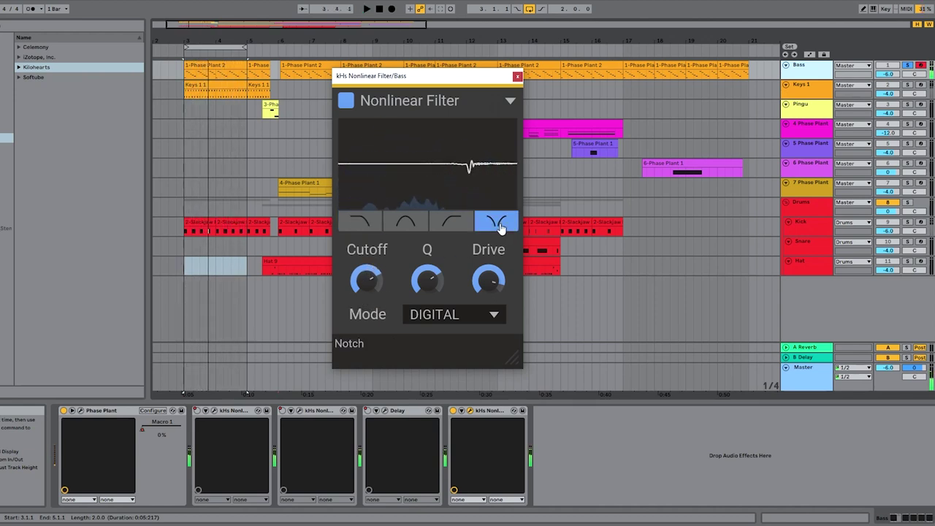
left_click_drag(428, 280, 428, 281)
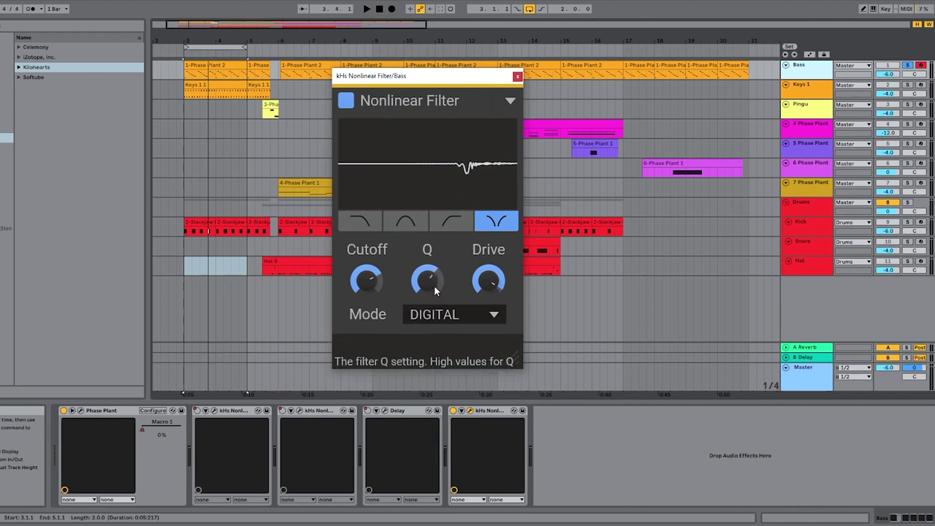
key("space")
mouse_move(366, 280)
left_mouse_down()
mouse_move(366, 304)
mouse_move(366, 274)
left_mouse_up()
key("space")
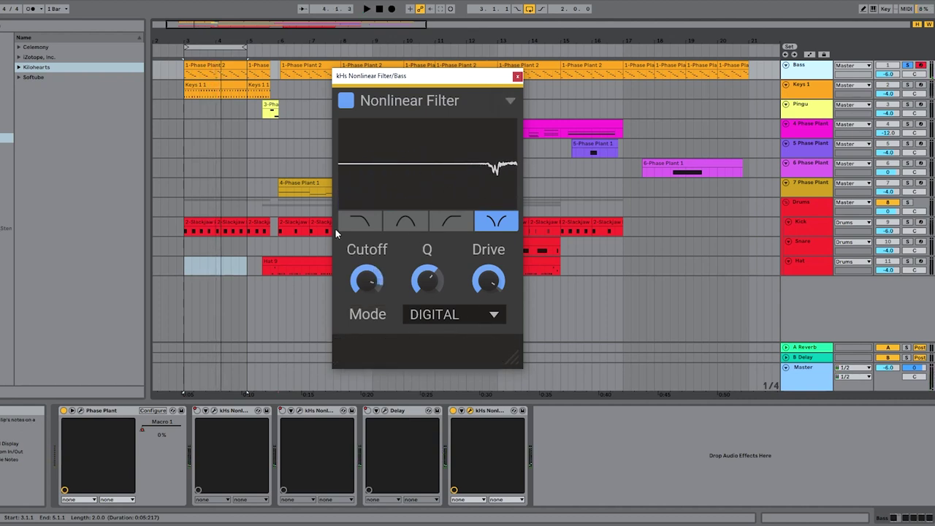
- Try high-pass, return to low-pass in SATURATED mode, and lower Q to 3.7 and cutoff to 3.21 kHz
left_click(478, 314)
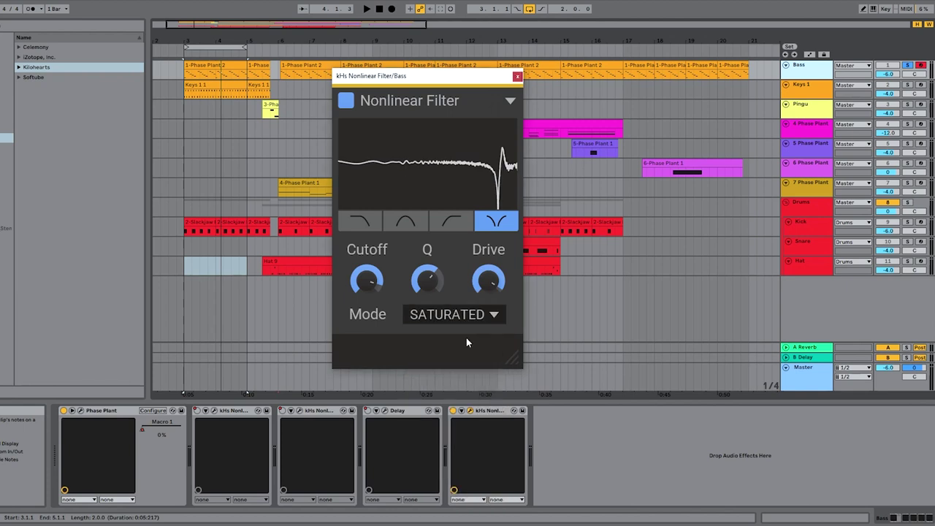
left_click(451, 221)
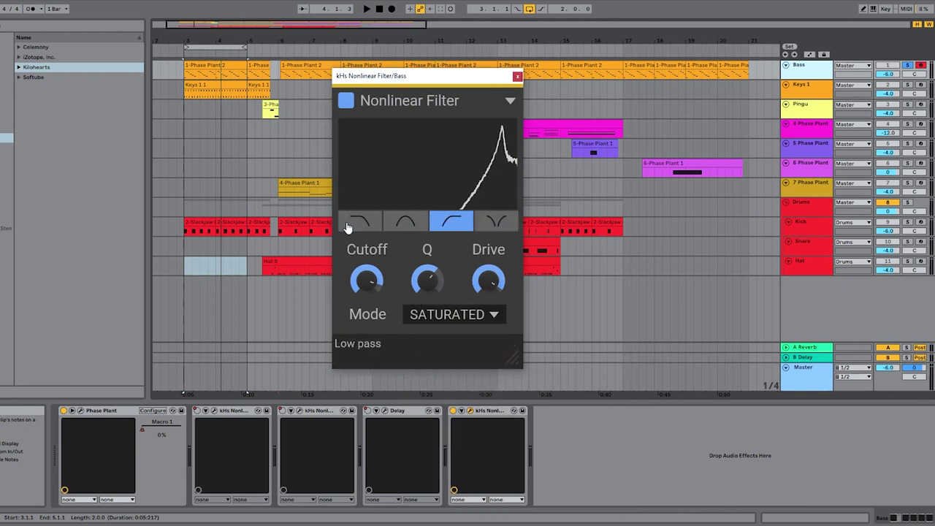
left_click(358, 220)
left_click(485, 315)
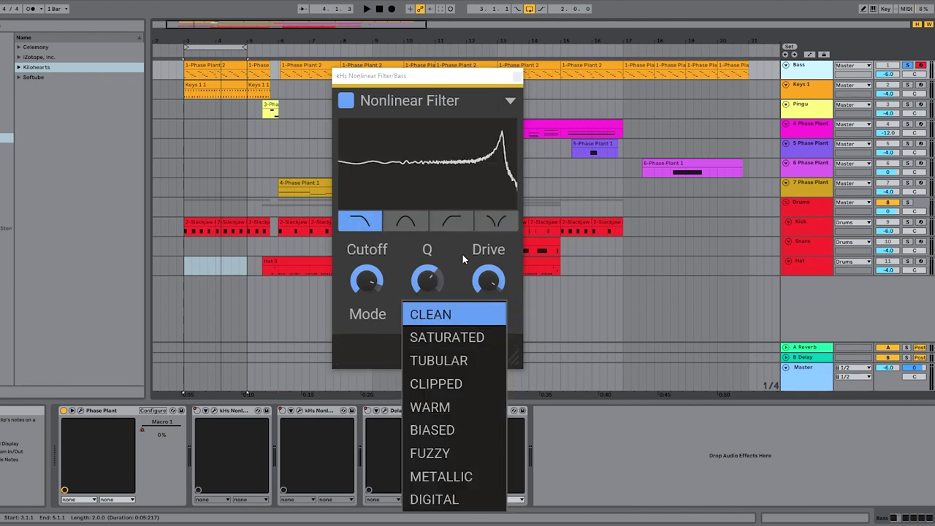
left_click(447, 337)
left_click_drag(427, 280, 428, 297)
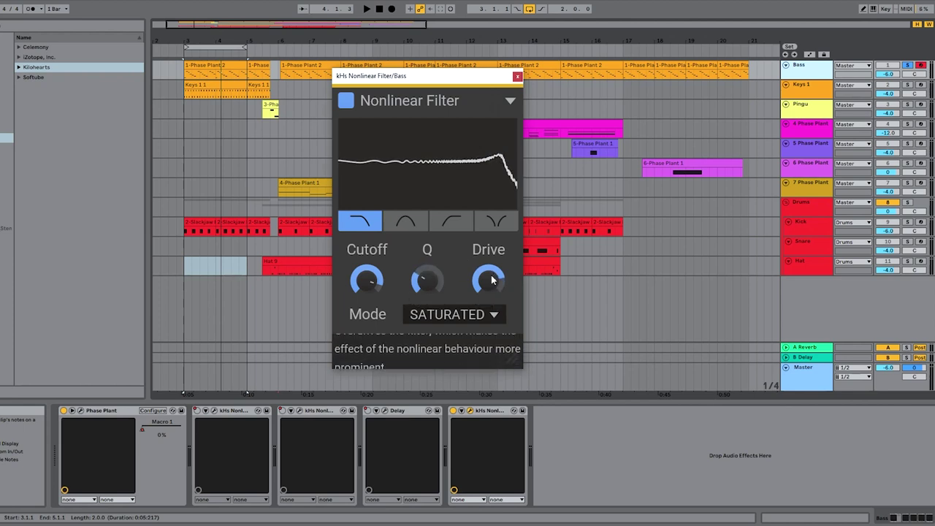
mouse_move(367, 280)
left_mouse_down()
mouse_move(366, 310)
mouse_move(376, 283)
left_mouse_up()
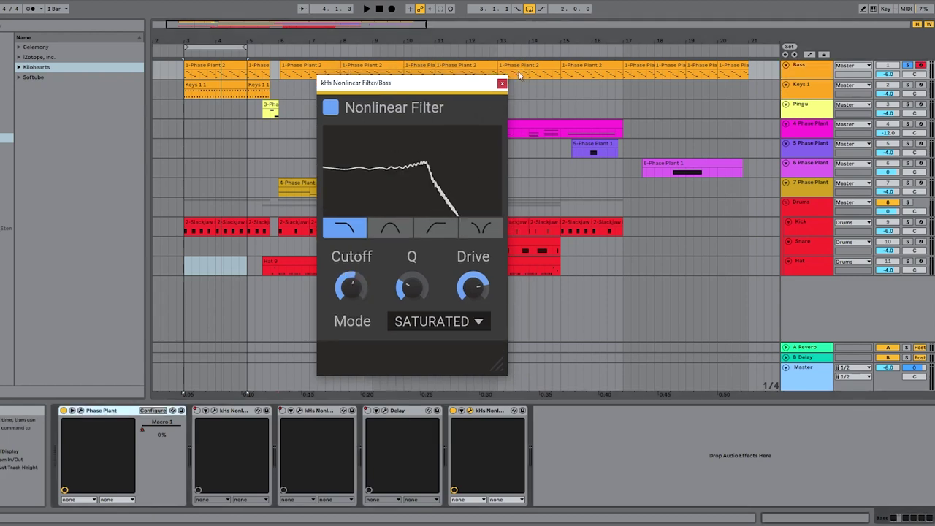
- Close the filter window and change Phase Plant's Nonlinear Filter snapin mode from CLIPPED to SATURATED
left_click(503, 84)
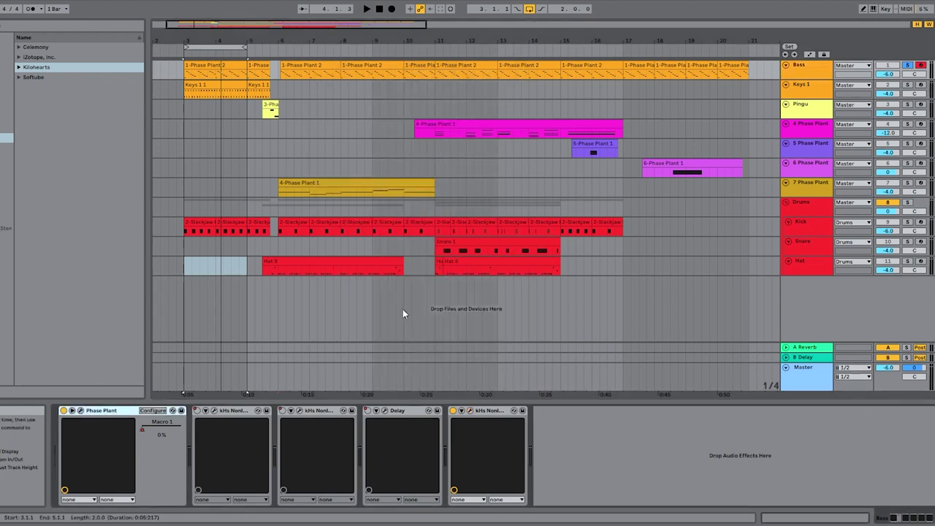
left_click(80, 412)
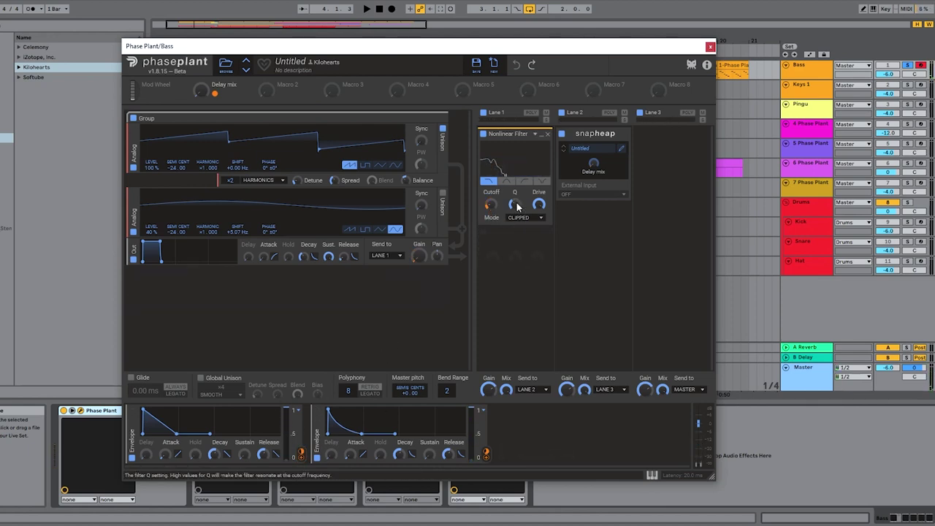
scroll(537, 219, "down", 1)
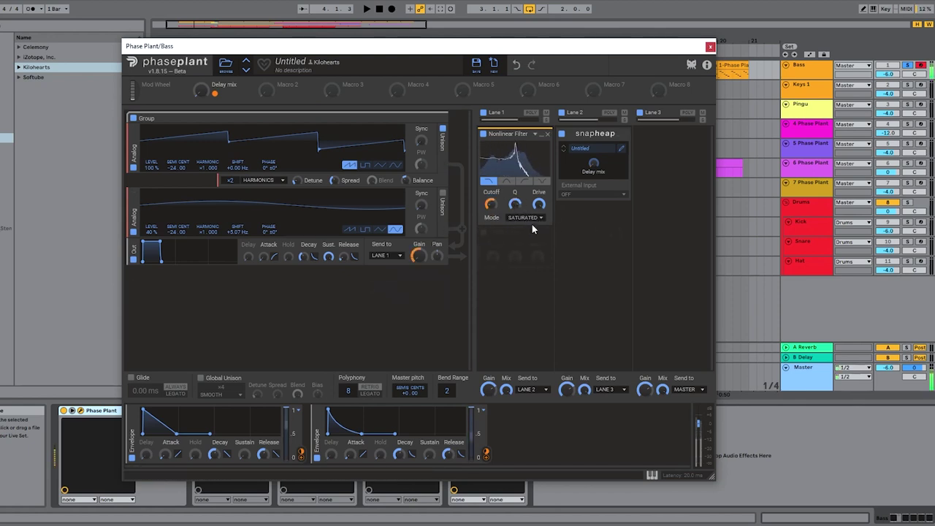
left_click(711, 46)
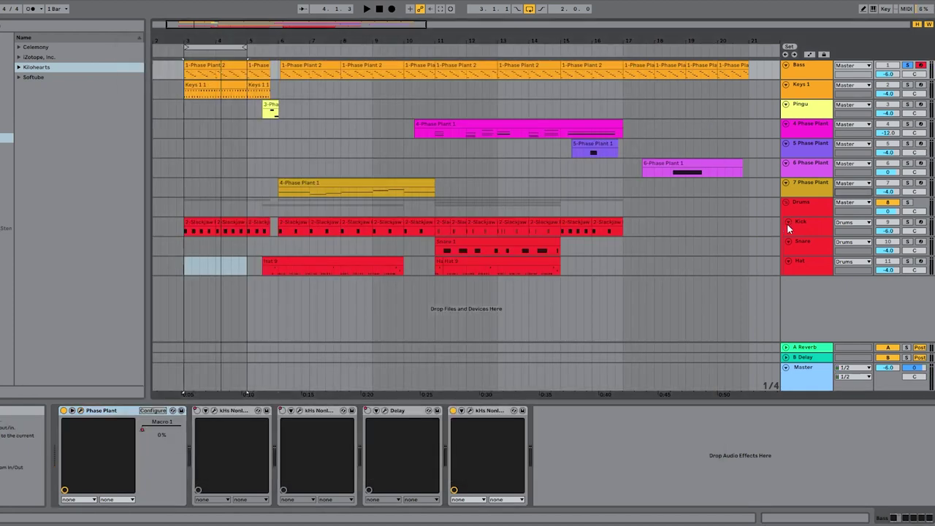
- Select the Drums bus and turn its Nonlinear Filter on as a TUBULAR notch during playback
left_click(802, 210)
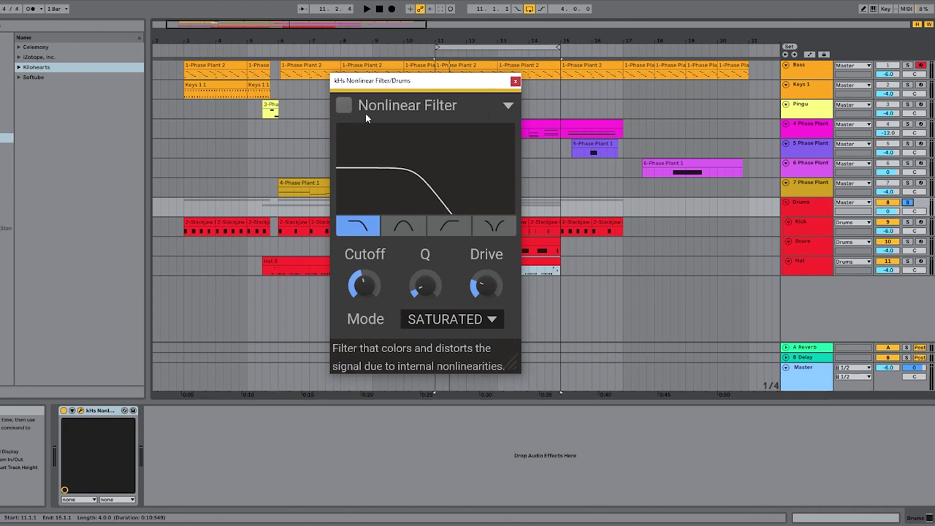
key("space")
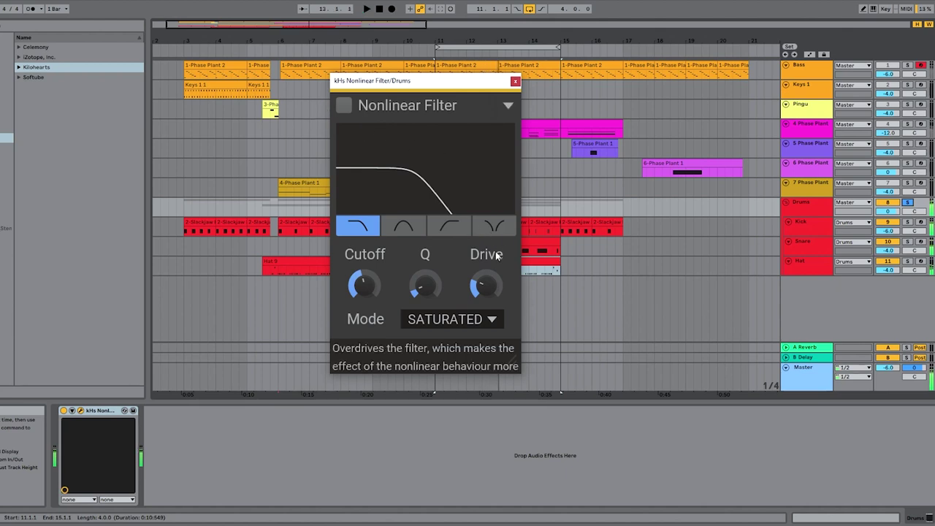
left_click(495, 227)
left_click(450, 319)
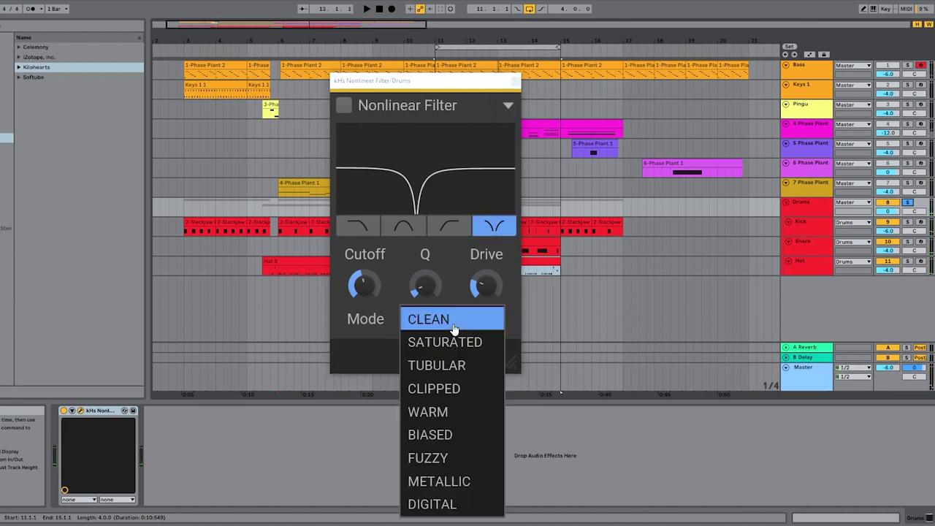
left_click(454, 362)
key("space")
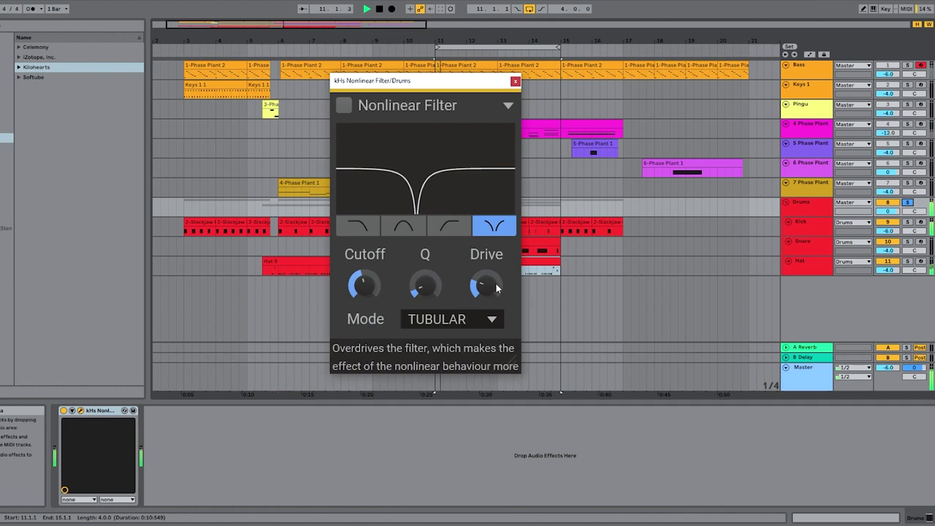
left_click(343, 105)
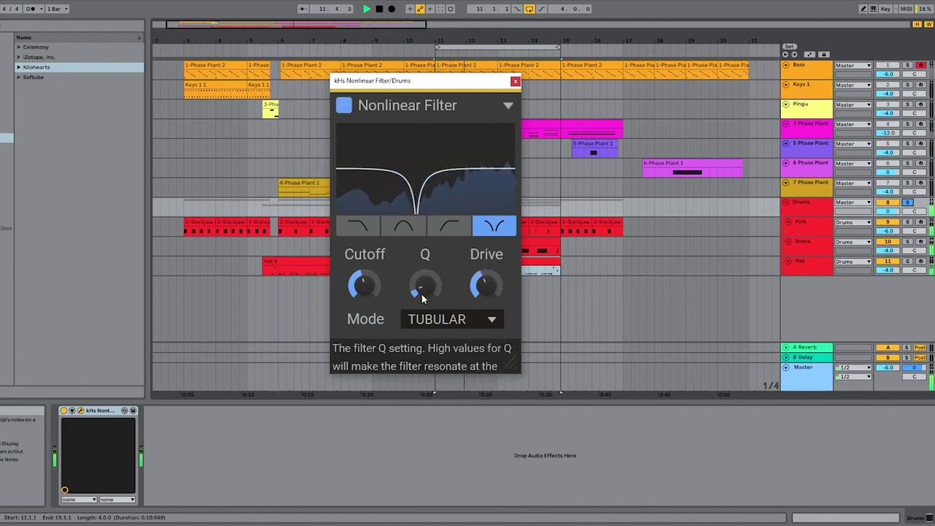
- Shape the drum notch: Q near 4, drive about 76%, cutoff swept from 3.3 kHz to 189 Hz
left_click_drag(422, 292, 422, 263)
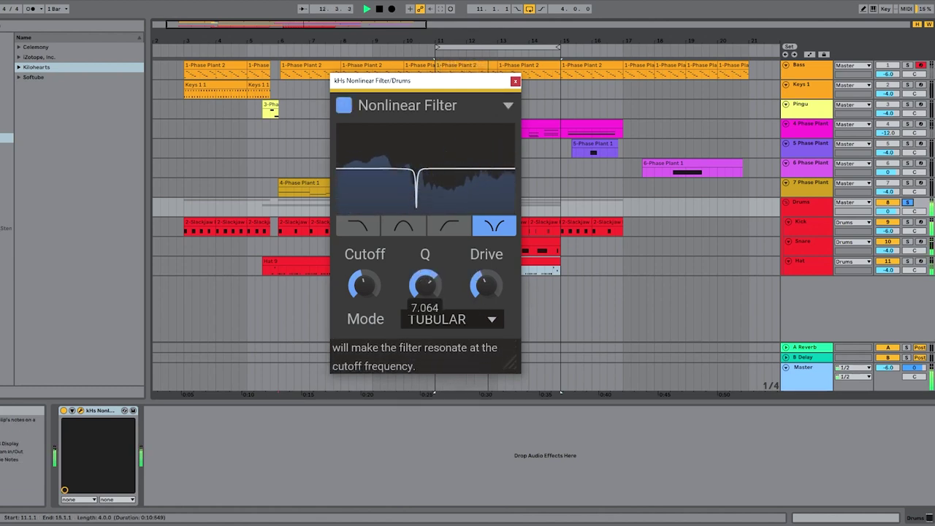
mouse_move(363, 287)
left_mouse_down()
mouse_move(363, 253)
mouse_move(363, 271)
left_mouse_up()
left_click_drag(488, 282, 488, 266)
mouse_move(425, 285)
left_mouse_down()
mouse_move(425, 266)
mouse_move(425, 286)
left_mouse_up()
left_click_drag(363, 281, 363, 300)
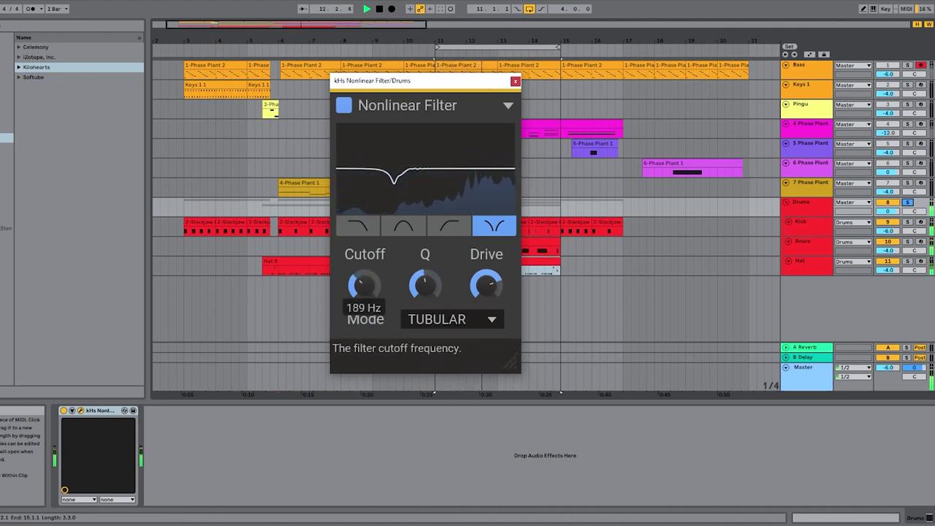
- Try WARM mode on the drum filter, adjusting Q, drive to about 76% and cutoff to 5.33 kHz
left_click(462, 321)
left_click(455, 414)
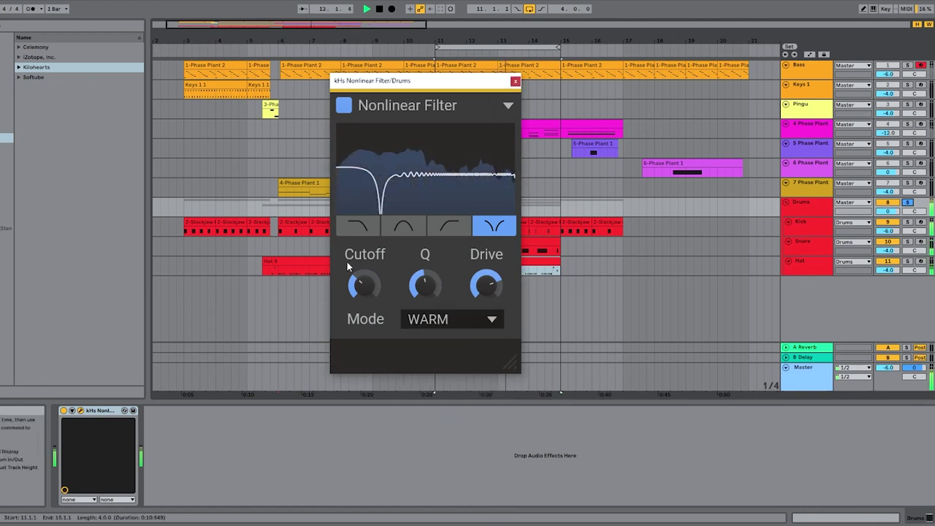
mouse_move(348, 262)
left_mouse_down()
mouse_move(363, 279)
mouse_move(363, 256)
left_mouse_up()
left_click_drag(425, 283, 424, 302)
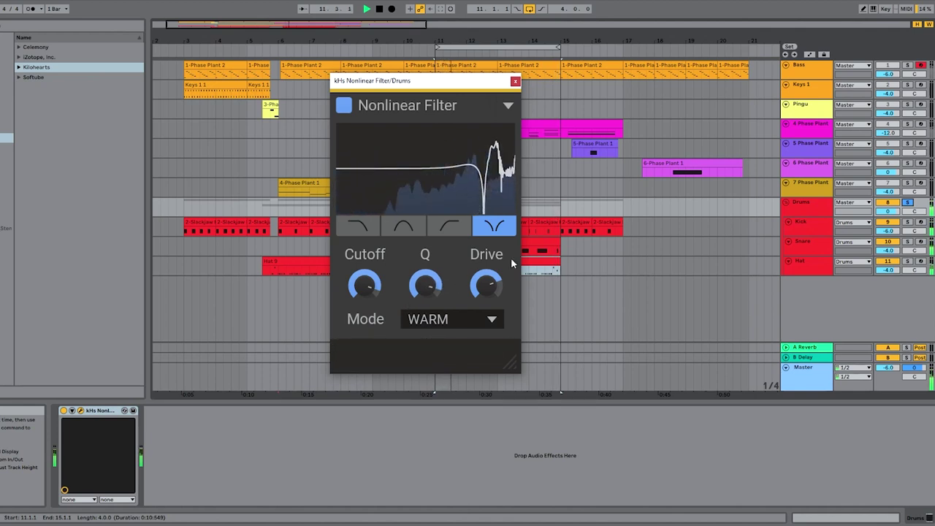
mouse_move(486, 285)
left_click_drag(486, 286, 486, 279)
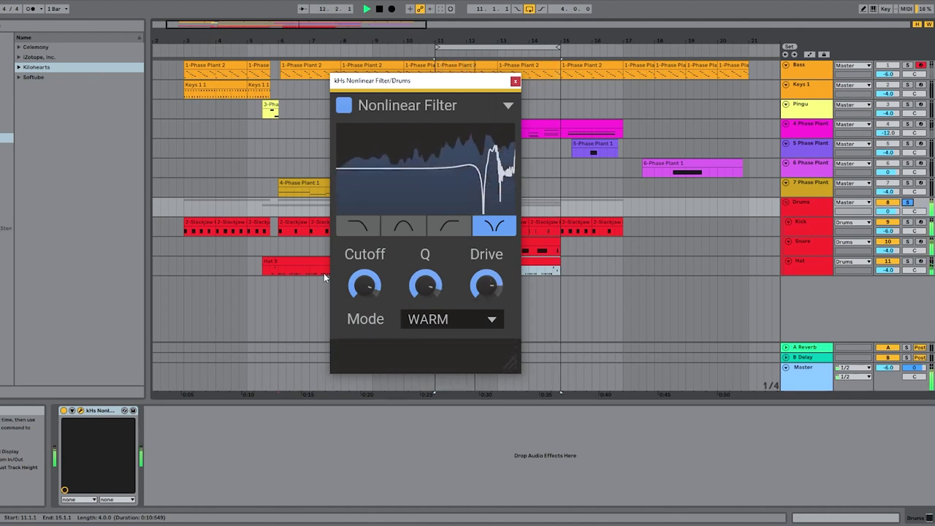
left_click_drag(364, 285, 364, 313)
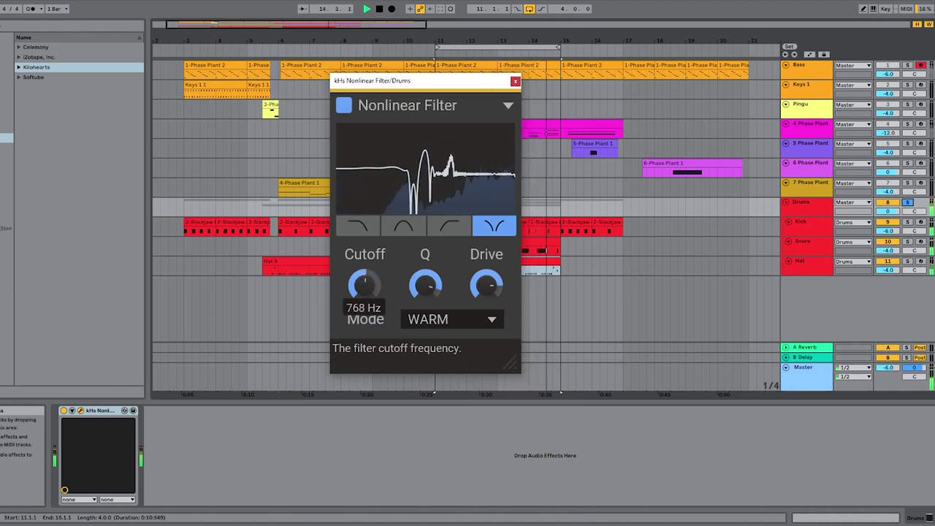
left_click_drag(365, 280, 365, 281)
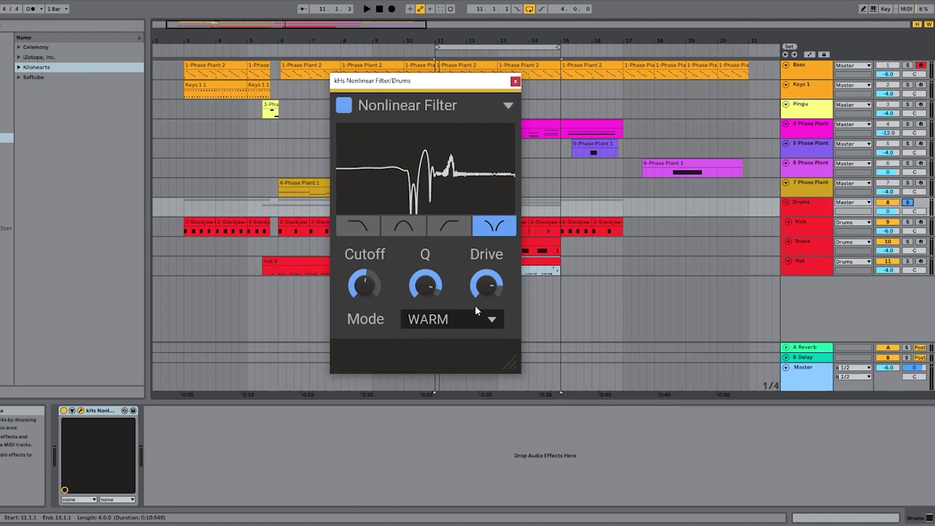
- Revert to a FUZZY high-pass, lower its cutoff to 393 Hz and play the drums
key("ctrl+z")
mouse_move(368, 289)
left_mouse_down()
mouse_move(367, 304)
mouse_move(370, 268)
mouse_move(371, 293)
left_mouse_up()
key("space")
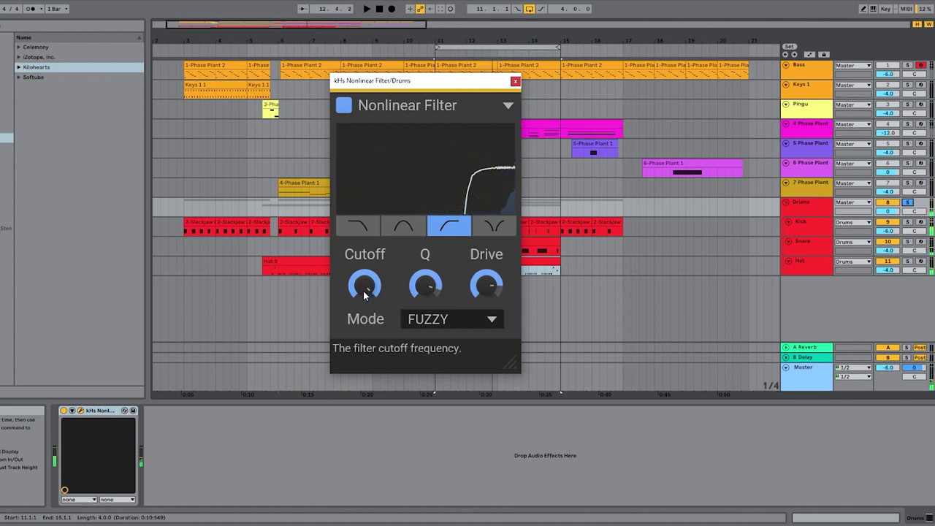
- Delete the Drums Nonlinear Filter, then disable kHs Nonlinear on 4 Phase Plant and solo that track
left_click(124, 454)
key("Delete")
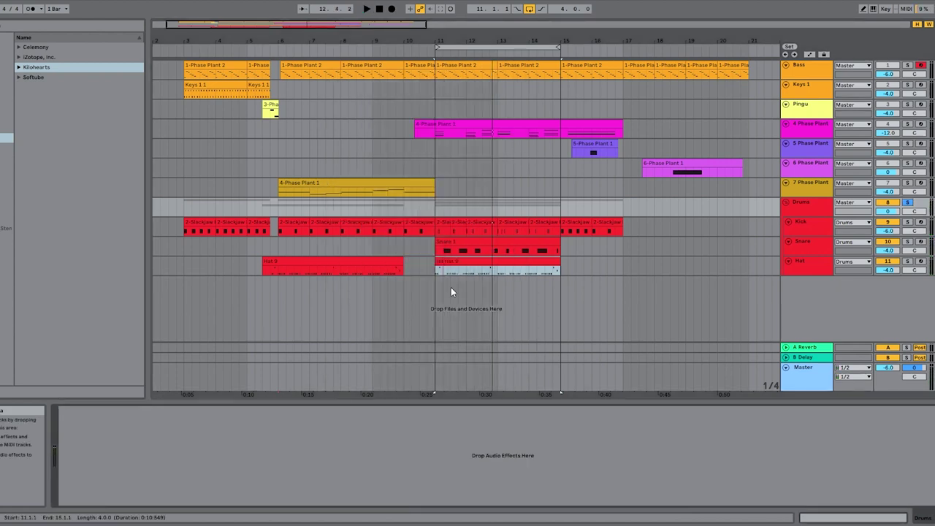
left_click(801, 127)
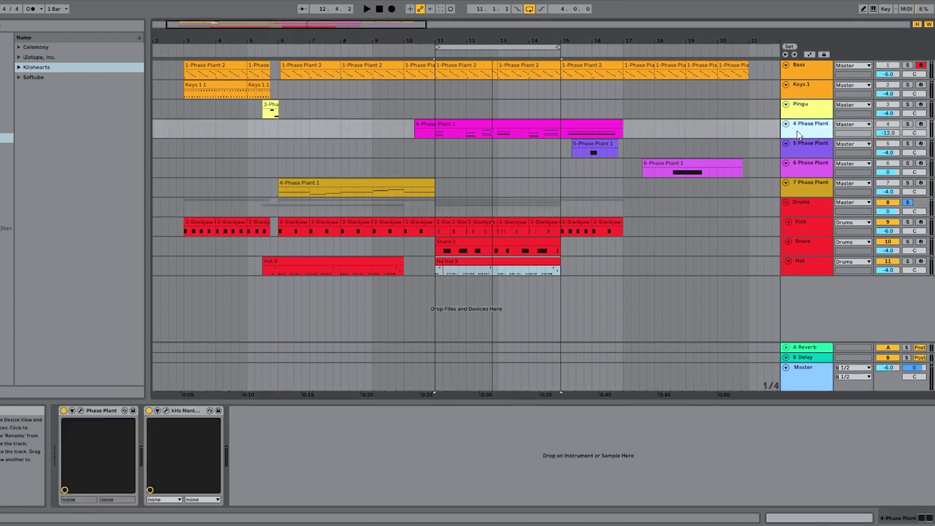
left_click(148, 412)
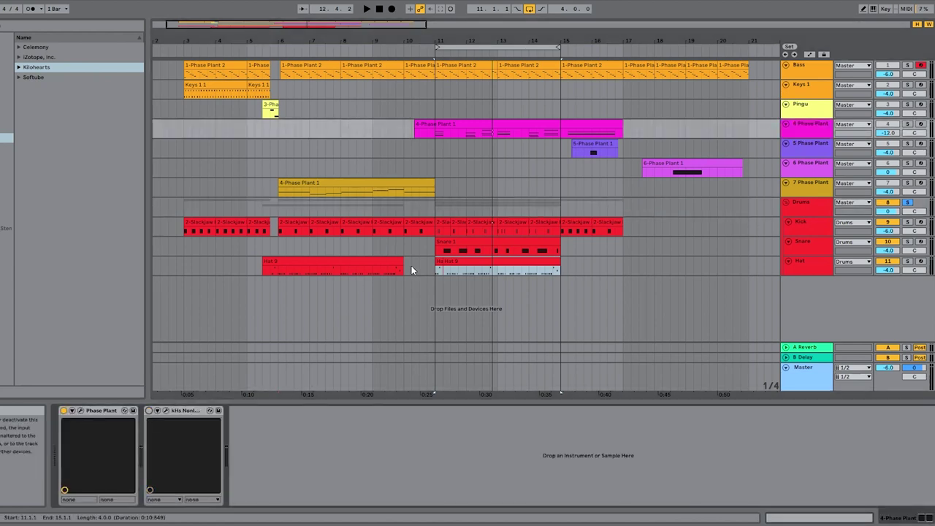
left_click(908, 125)
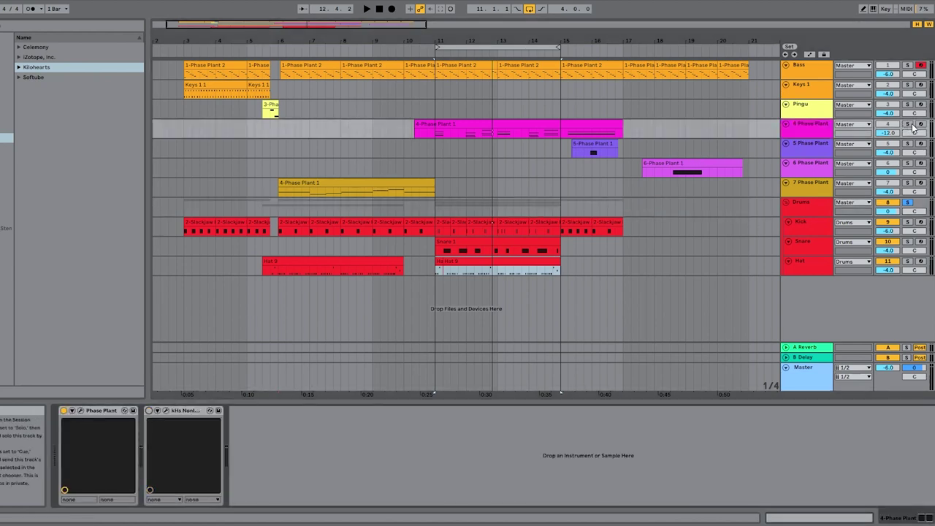
- Enable the Nonlinear Filter snapin inside Phase Plant's editor and listen to it playing
left_click(81, 411)
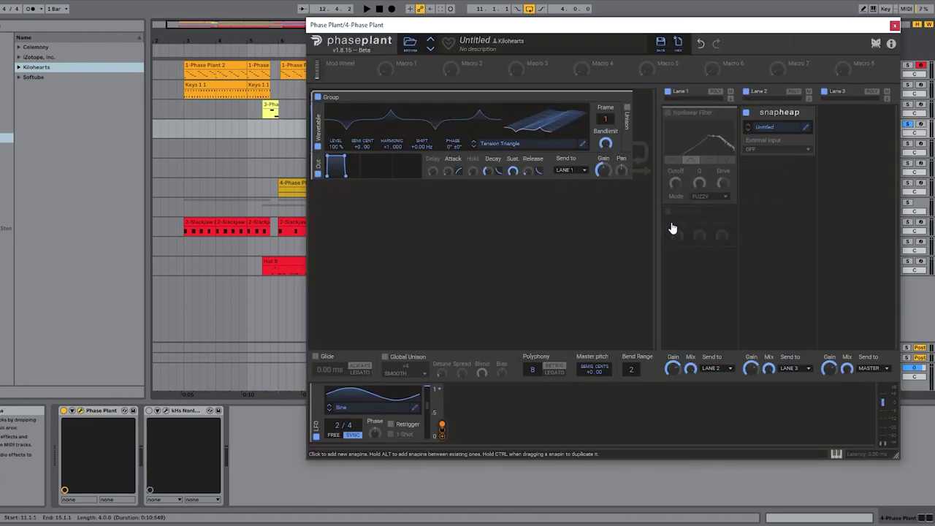
key("space")
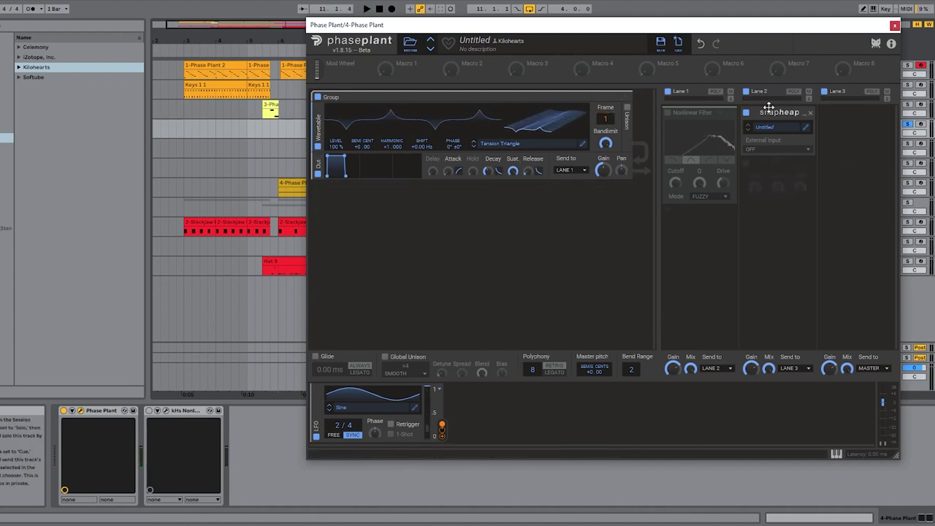
left_click(669, 114)
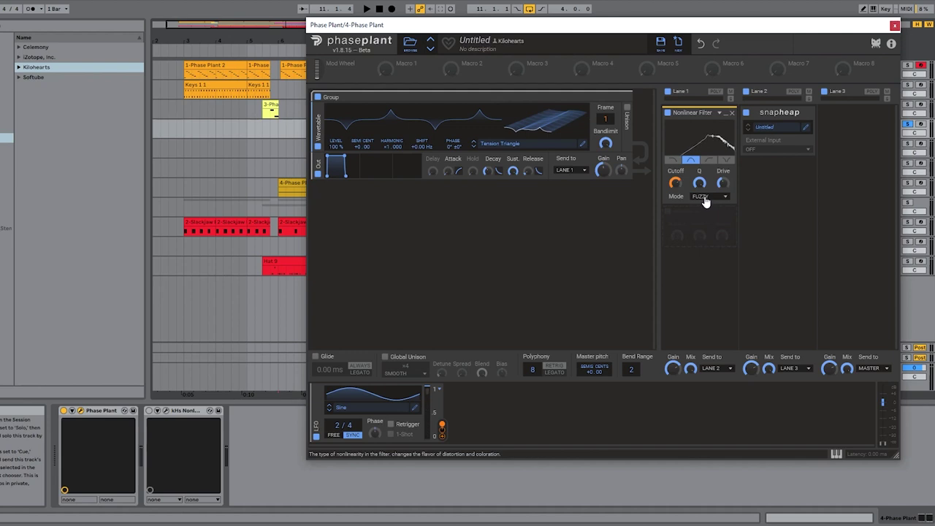
key("space")
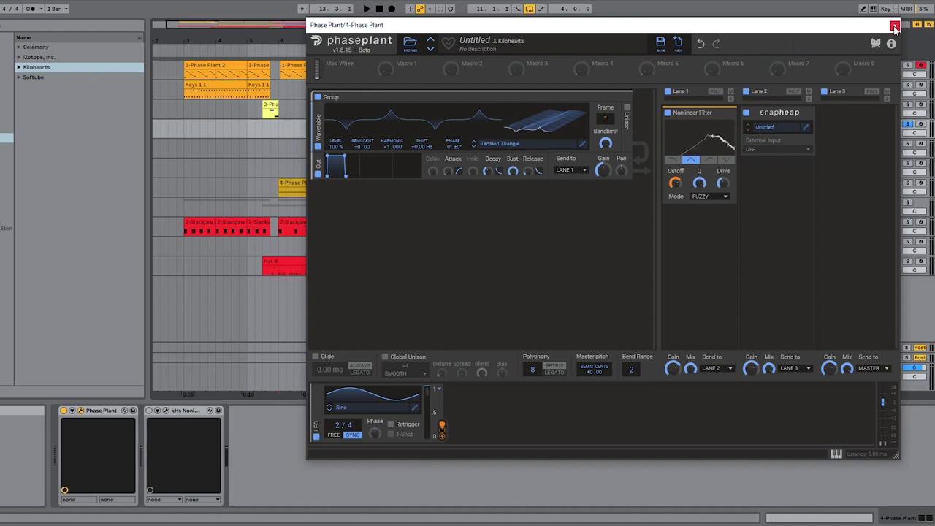
- Close Phase Plant and show the 4 Phase Plant track's automation lanes to view the Cutoff envelope
left_click(894, 28)
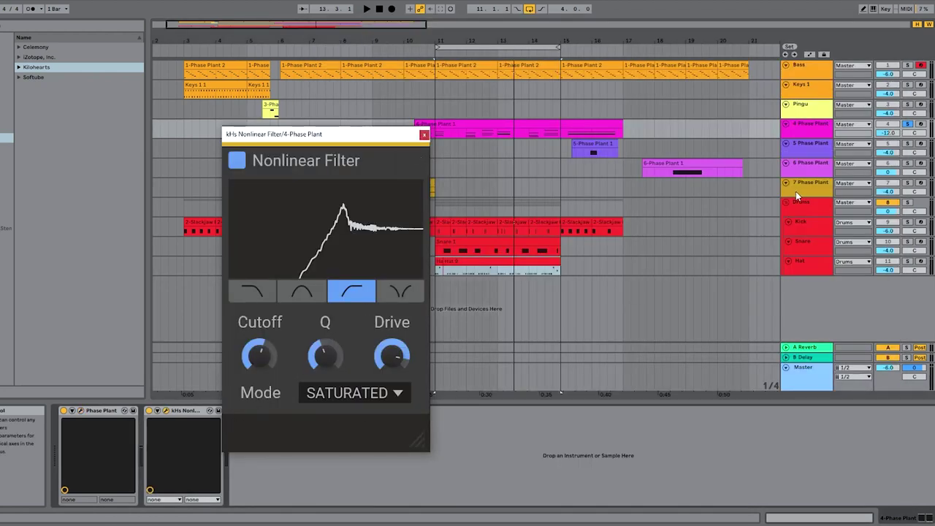
left_click(811, 128)
left_click(811, 54)
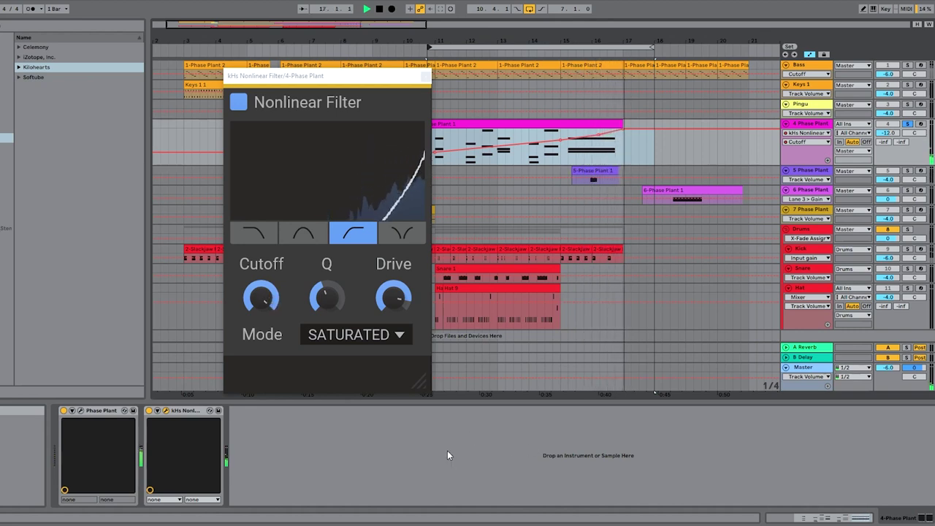
- Stop playback, hide the automation lanes again and close the Nonlinear Filter window
key("space")
left_click_drag(321, 75, 362, 81)
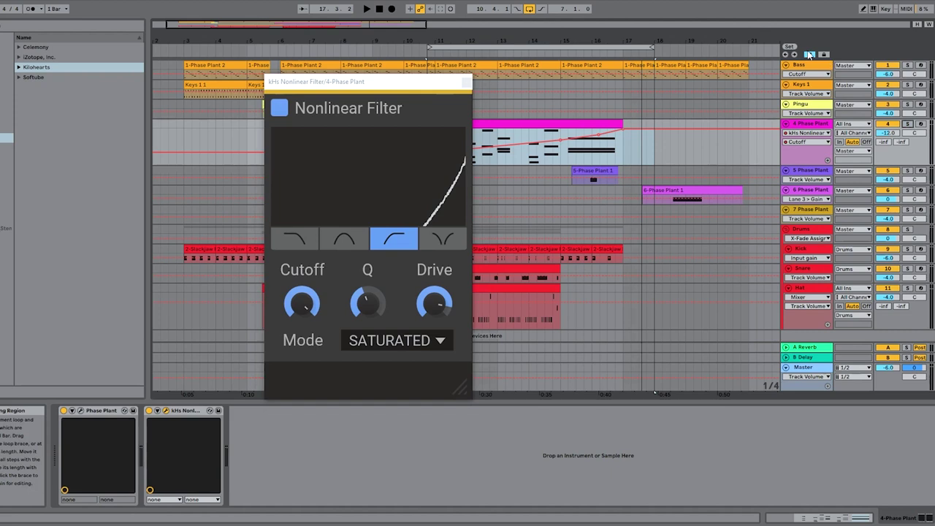
left_click(752, 71)
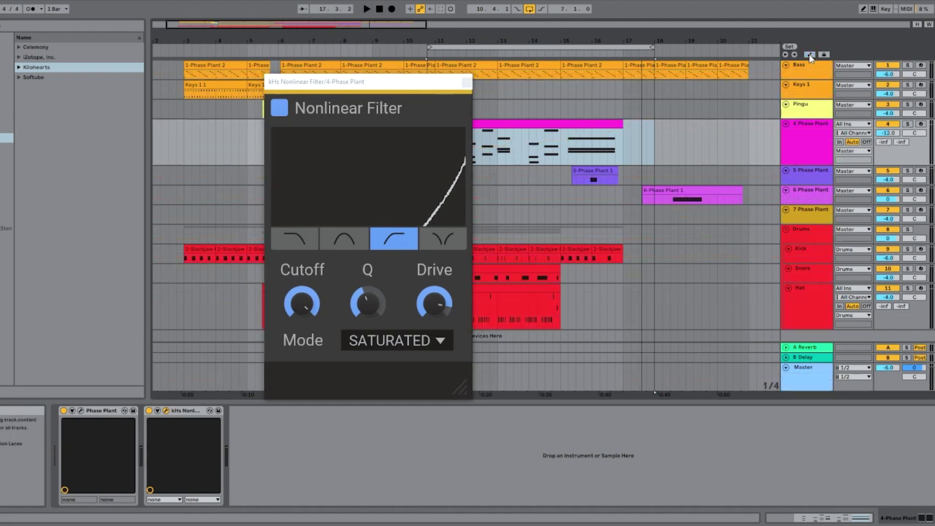
left_click(462, 82)
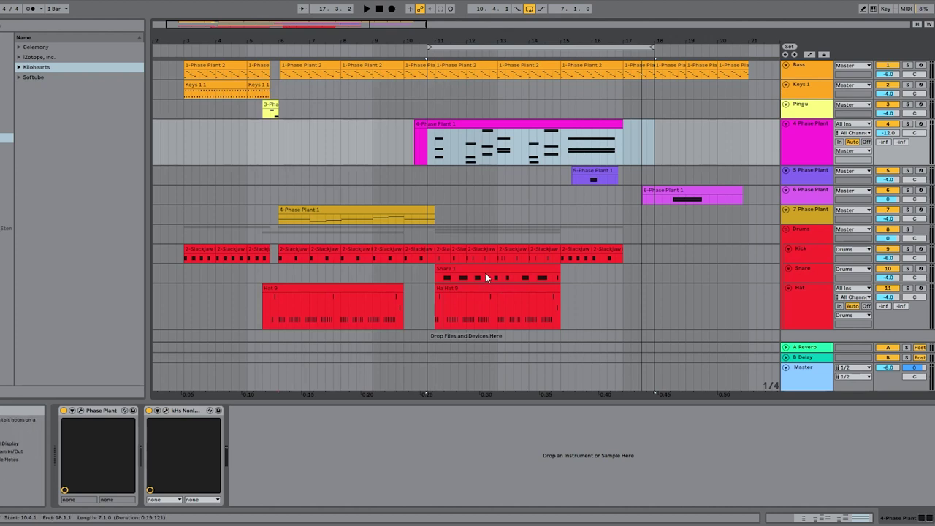
- Select the Bass track, open its Nonlinear Filter window (SATURATED low-pass) and position it up-left
key("Up")
key("Up")
key("Up")
left_click(471, 411)
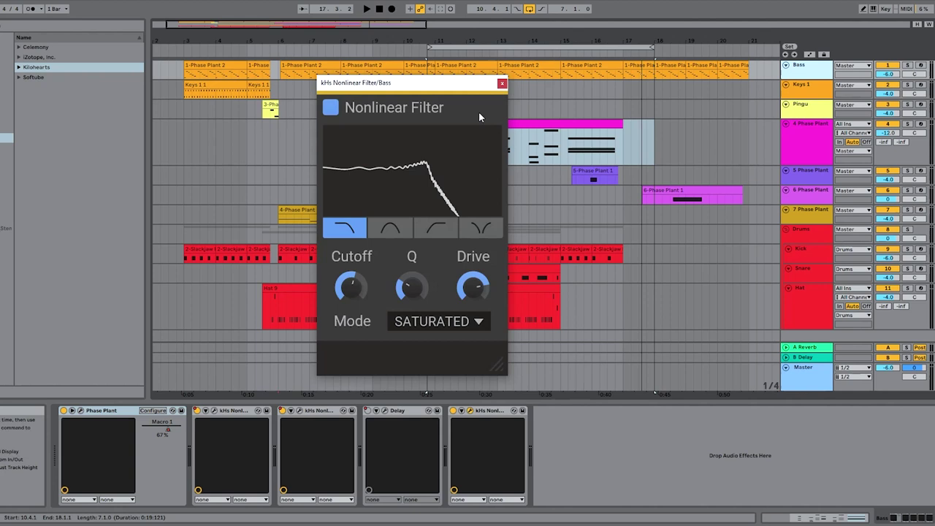
left_click_drag(441, 85, 459, 88)
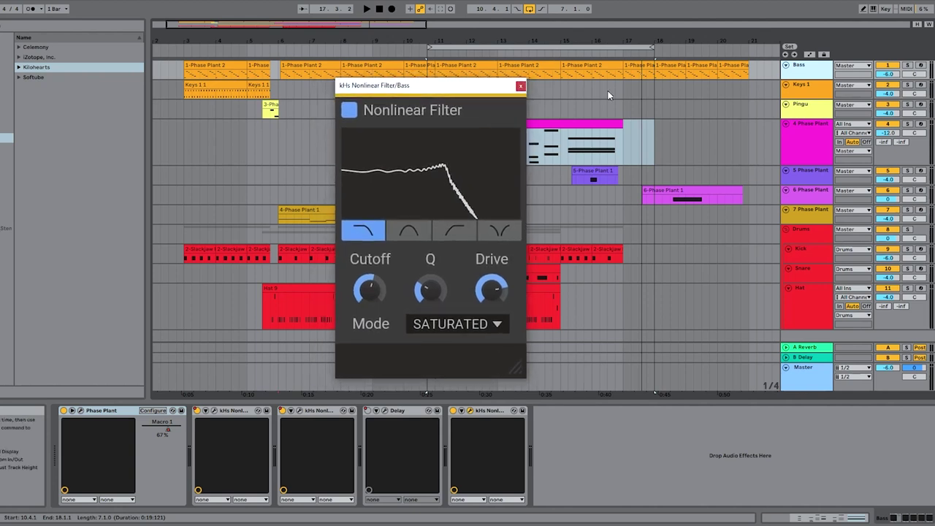
mouse_move(463, 98)
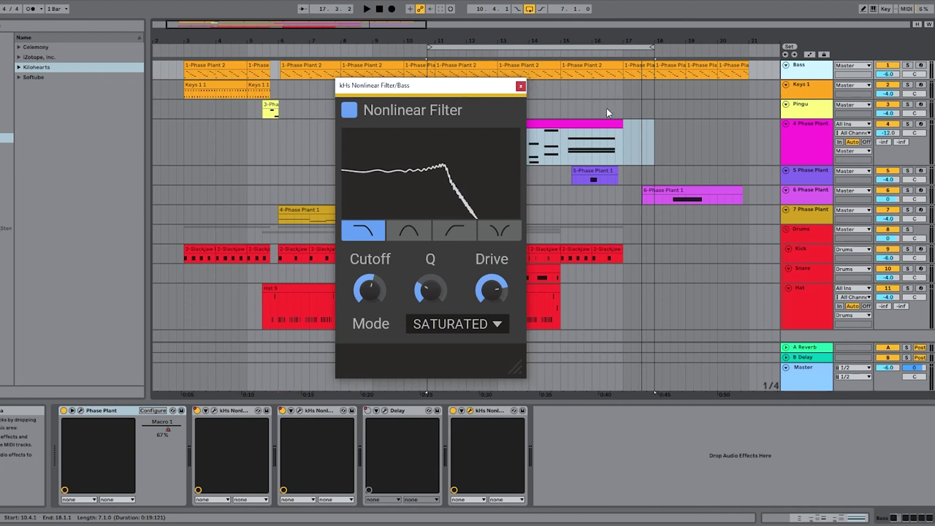
mouse_move(435, 85)
left_mouse_down()
mouse_move(447, 87)
mouse_move(434, 85)
left_mouse_up()
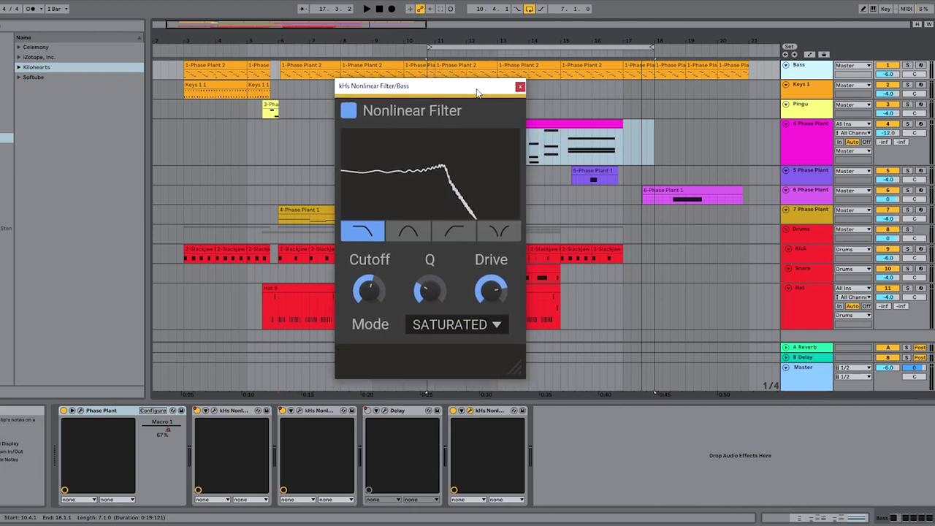
mouse_move(477, 91)
left_mouse_down()
mouse_move(457, 80)
mouse_move(481, 85)
left_mouse_up()
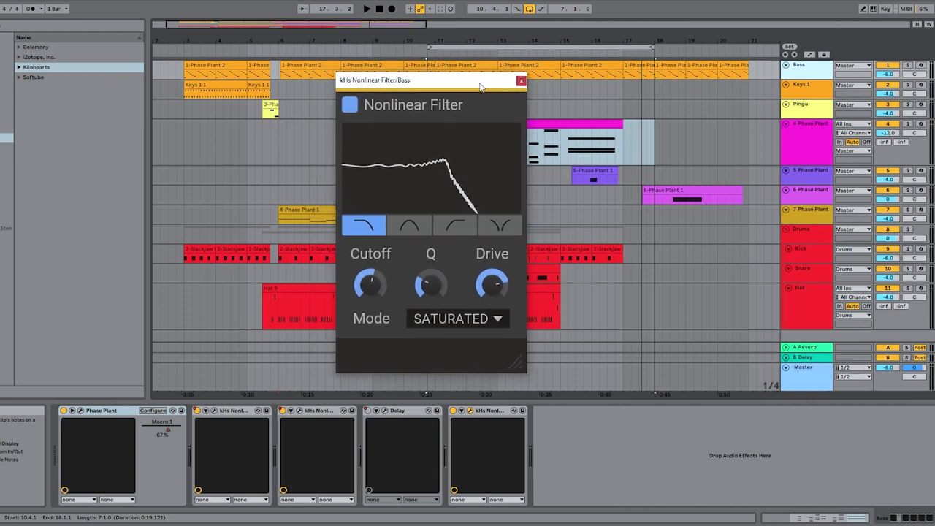
mouse_move(474, 85)
left_mouse_down()
mouse_move(482, 88)
mouse_move(391, 88)
mouse_move(461, 76)
left_mouse_up()
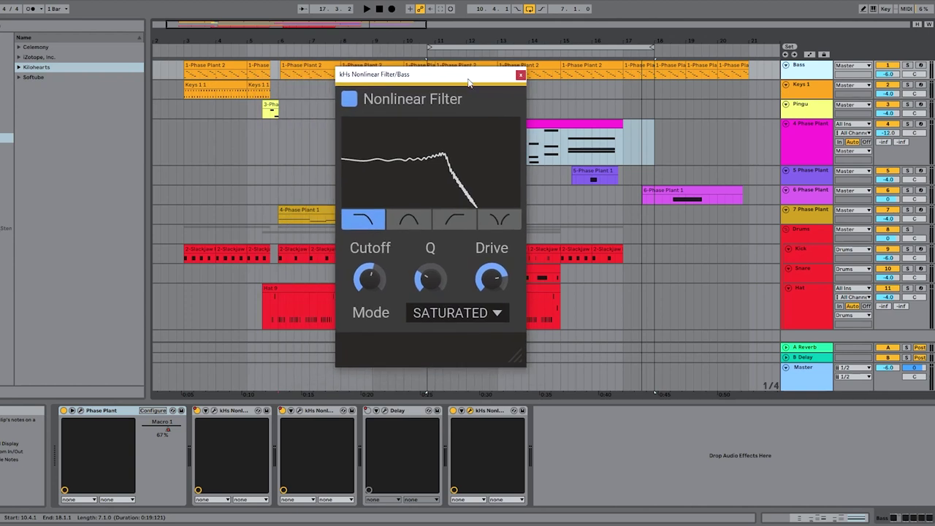